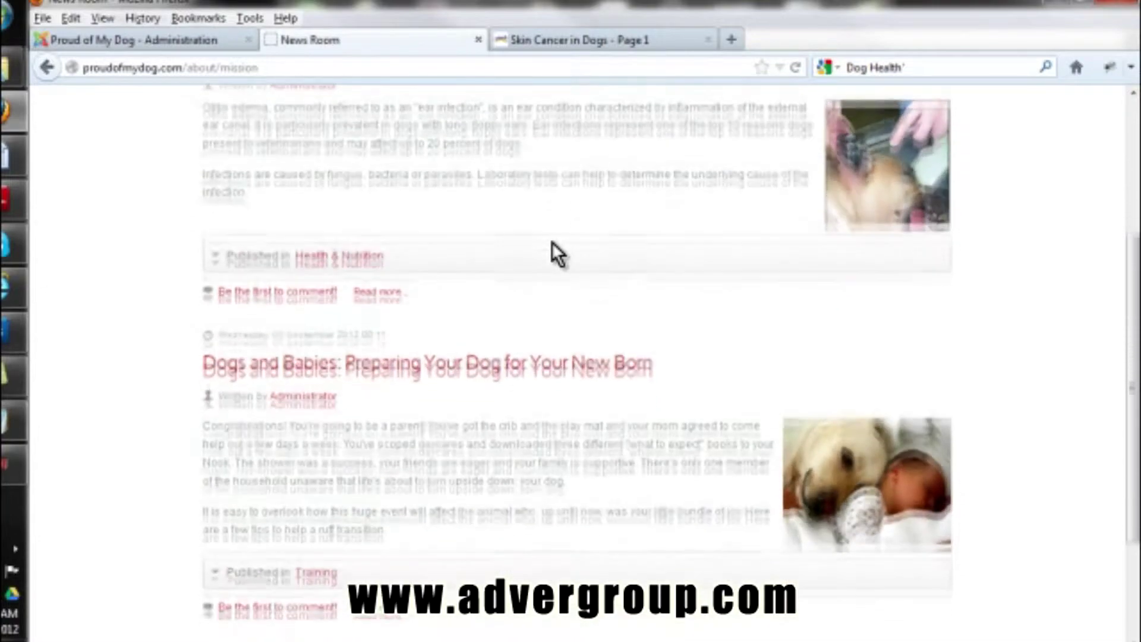
- Open the article "Ear Infections: Otitis Externa in Dogs" on the live site and examine its text, sharing options, author box and comment form
scroll(551, 241, up, 7)
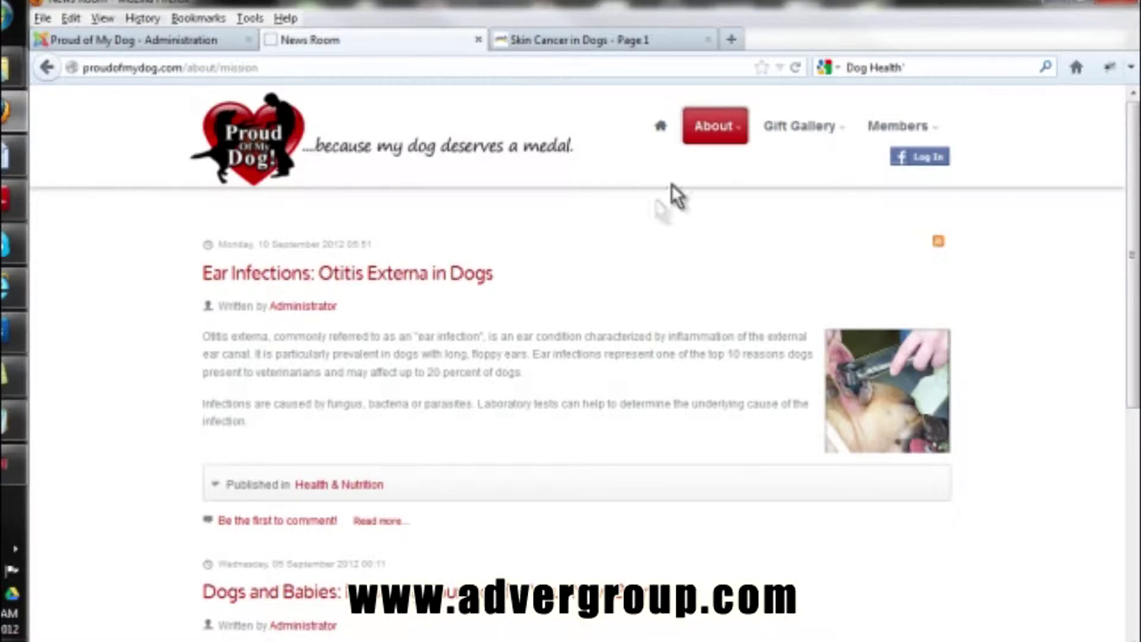
mouse_move(710, 142)
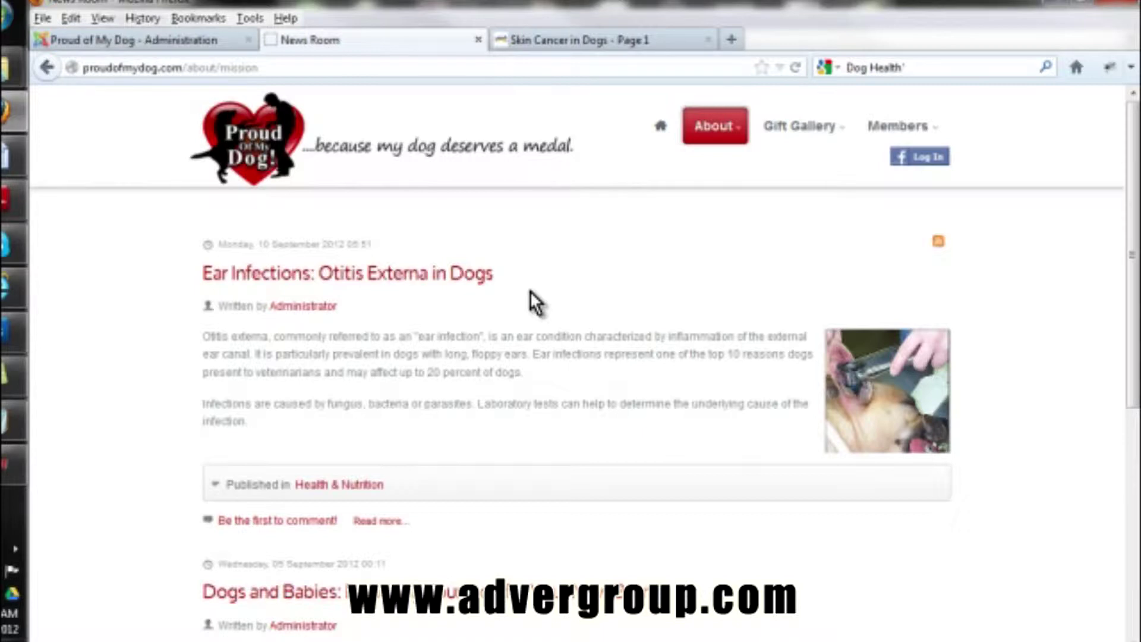
click(448, 277)
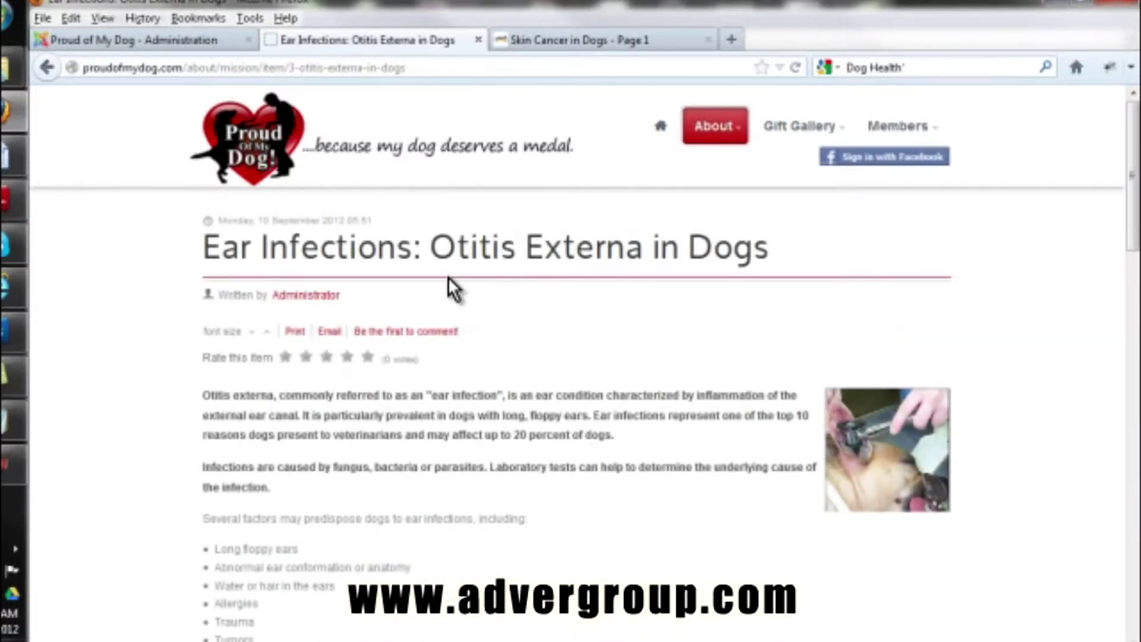
scroll(448, 277, down, 8)
scroll(543, 330, down, 3)
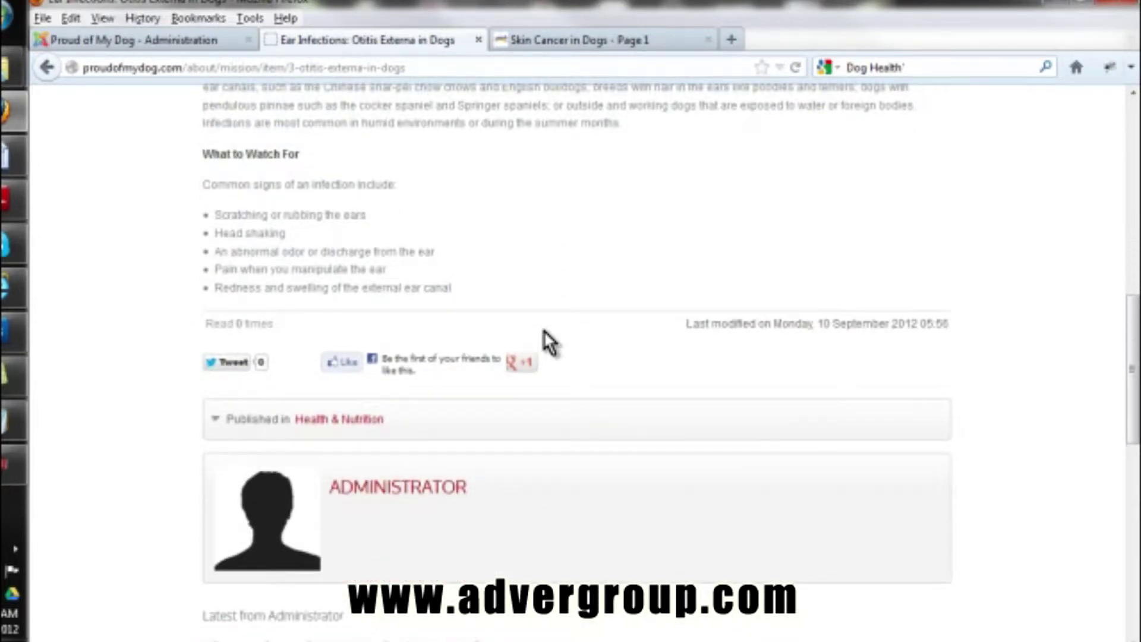
scroll(544, 332, down, 1)
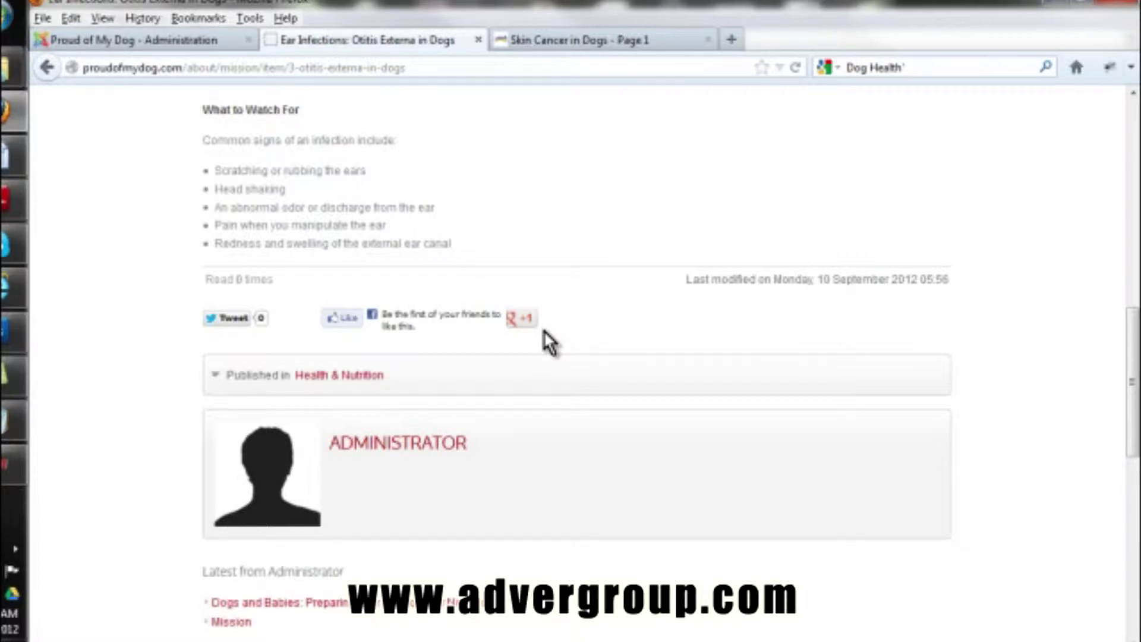
scroll(544, 330, down, 3)
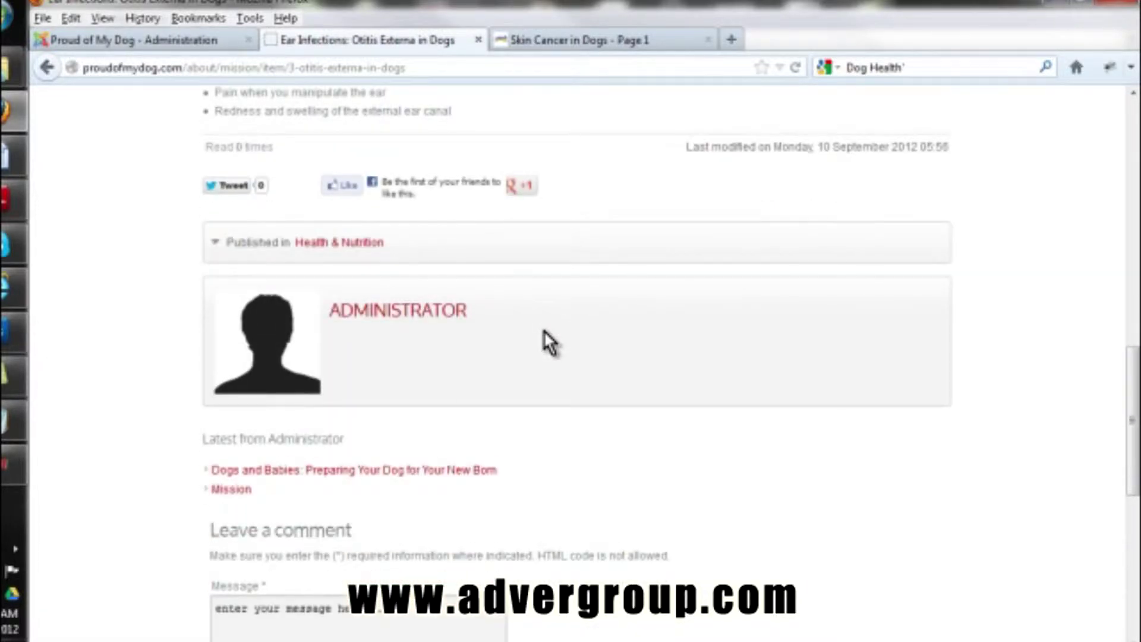
scroll(544, 331, down, 1)
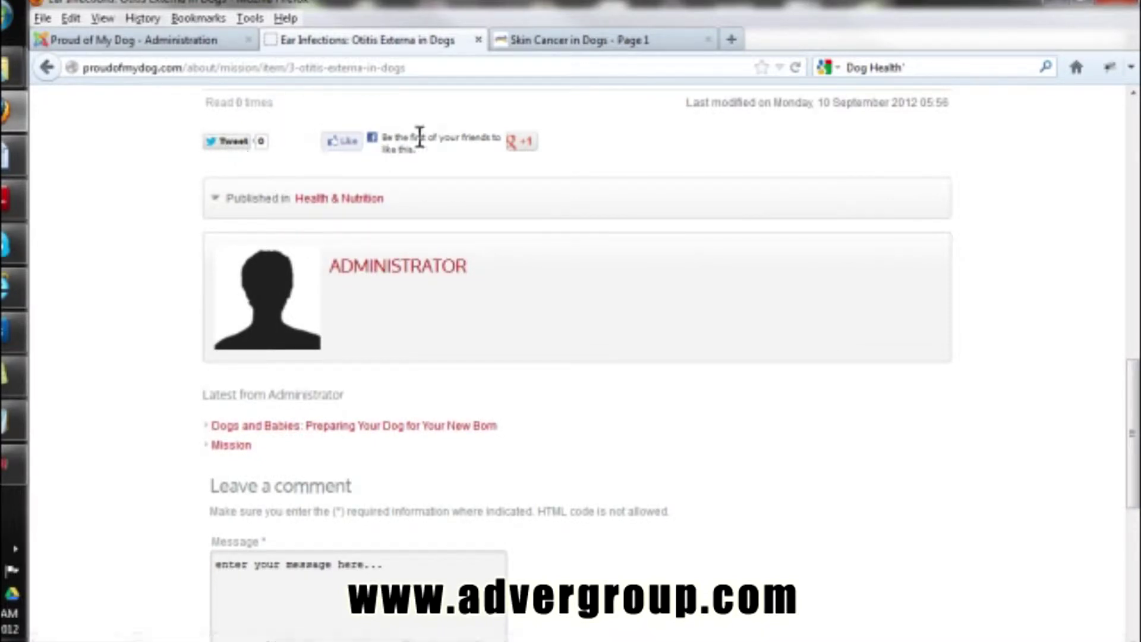
scroll(697, 277, down, 1)
scroll(583, 330, down, 6)
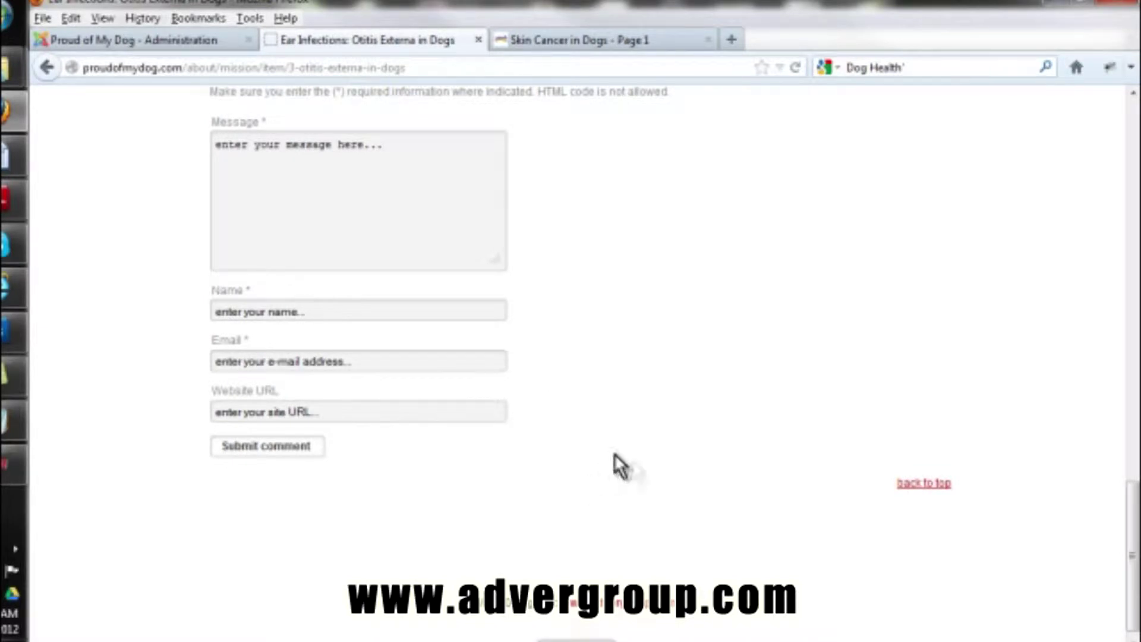
scroll(680, 458, up, 15)
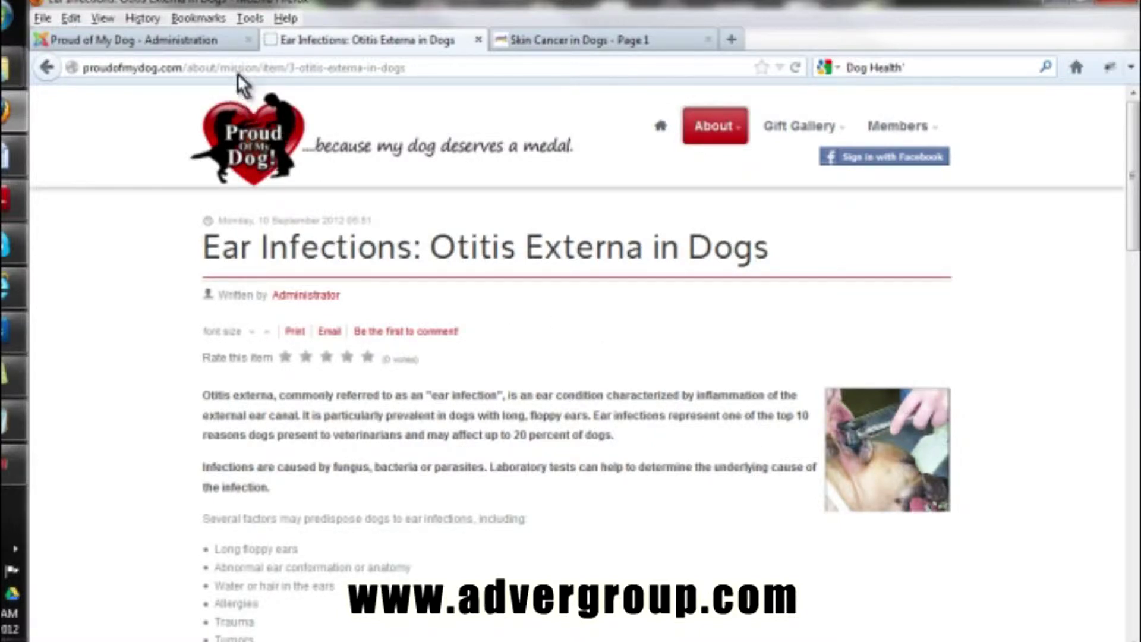
- Switch to the Joomla administration page and log in with the credentials already filled in
click(177, 42)
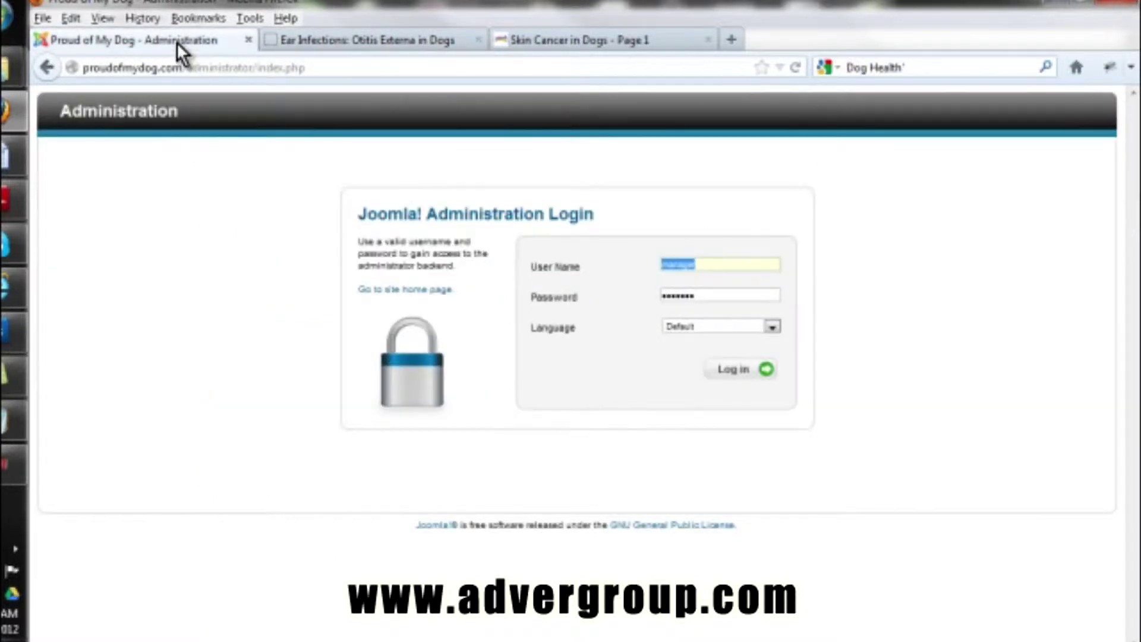
click(83, 67)
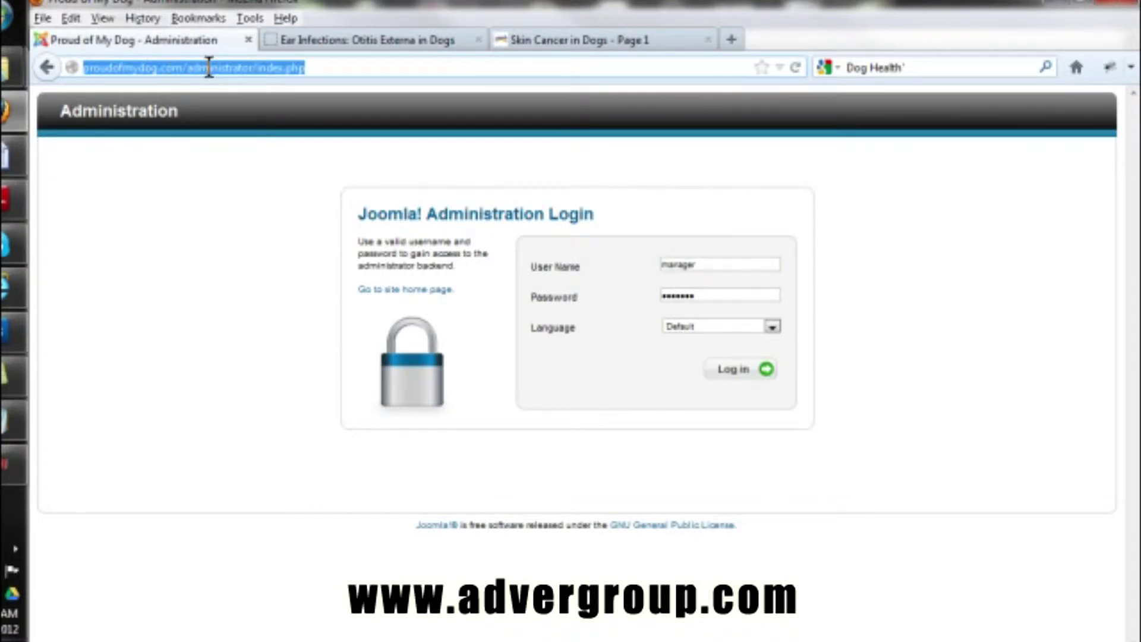
click(959, 340)
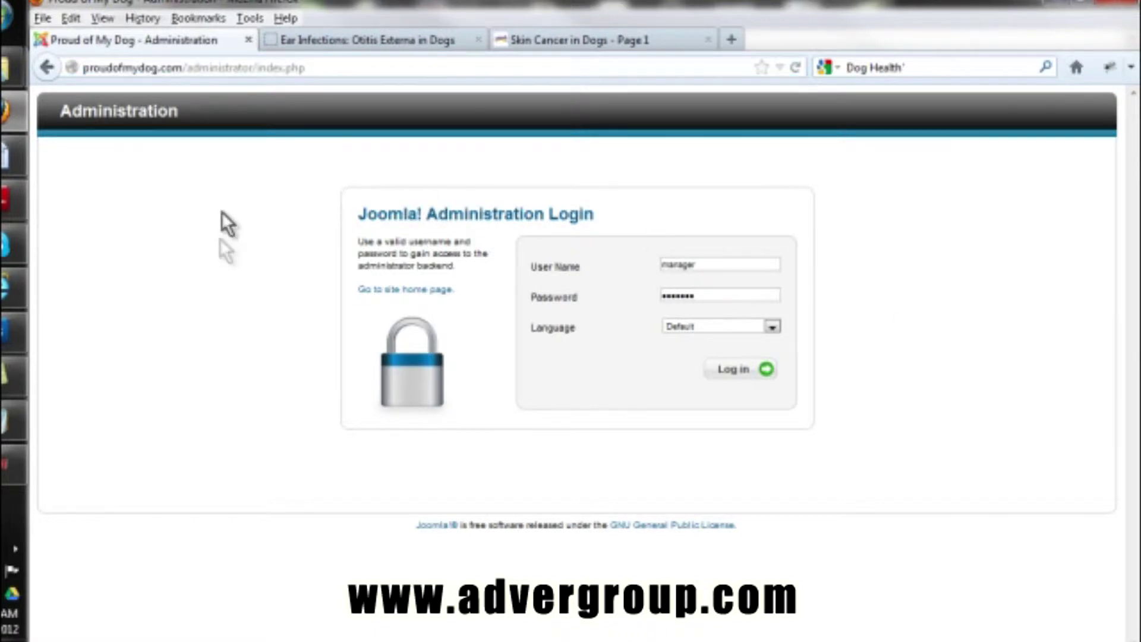
click(749, 372)
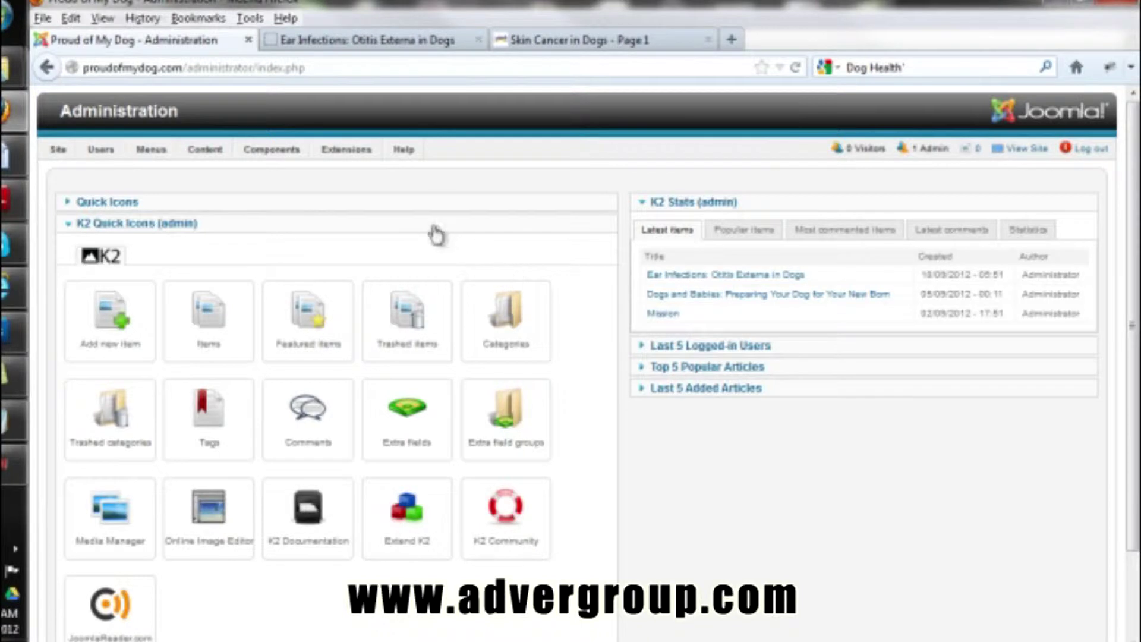
- Open the item "Ear Infections: Otitis Externa in Dogs" from the K2 items for editing and review its content
click(214, 344)
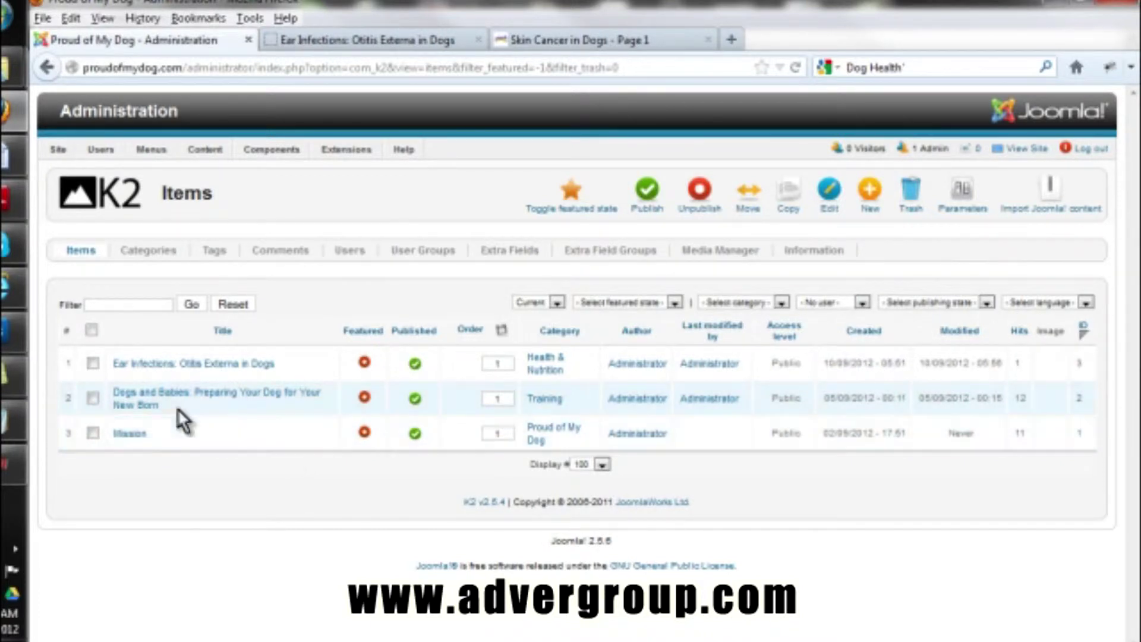
click(160, 364)
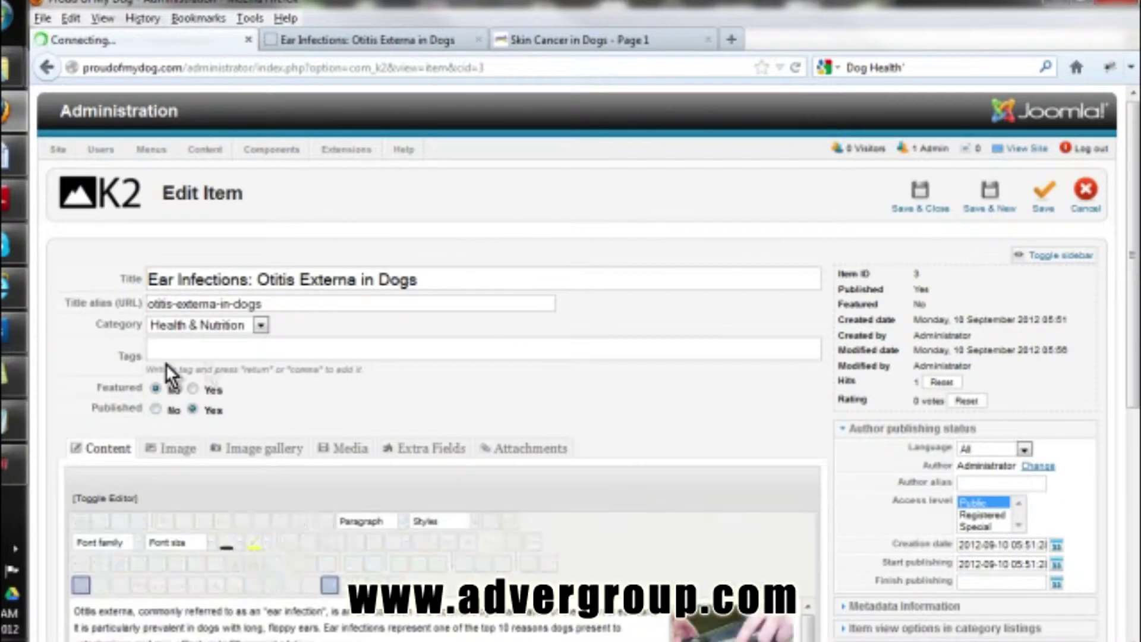
scroll(594, 344, down, 3)
scroll(595, 345, down, 4)
scroll(701, 377, down, 4)
scroll(701, 377, down, 4)
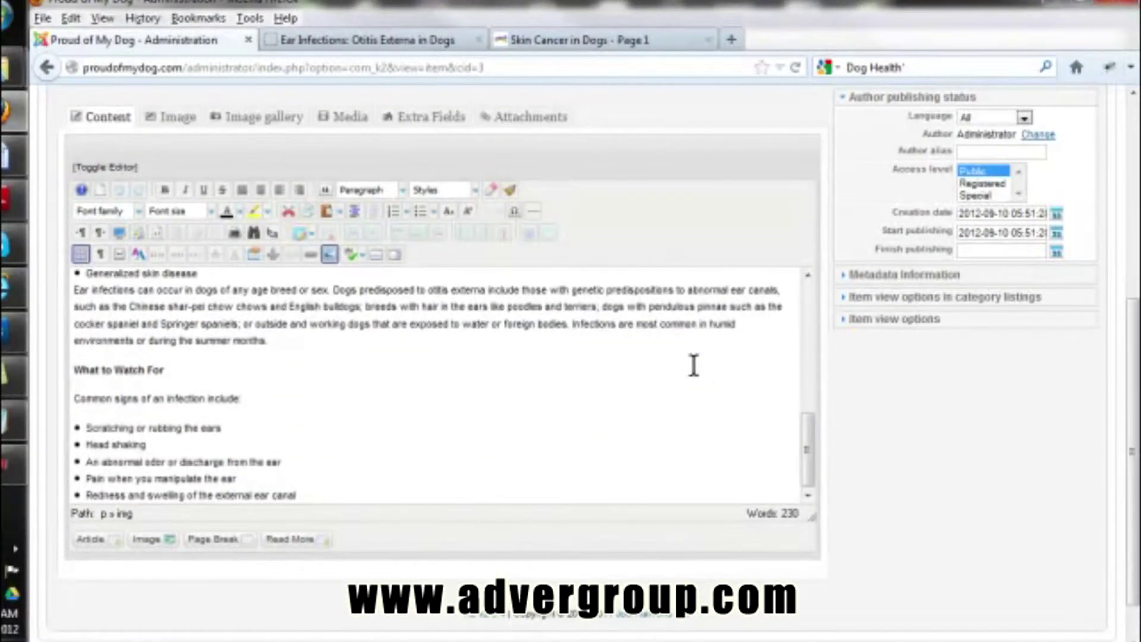
scroll(693, 366, up, 10)
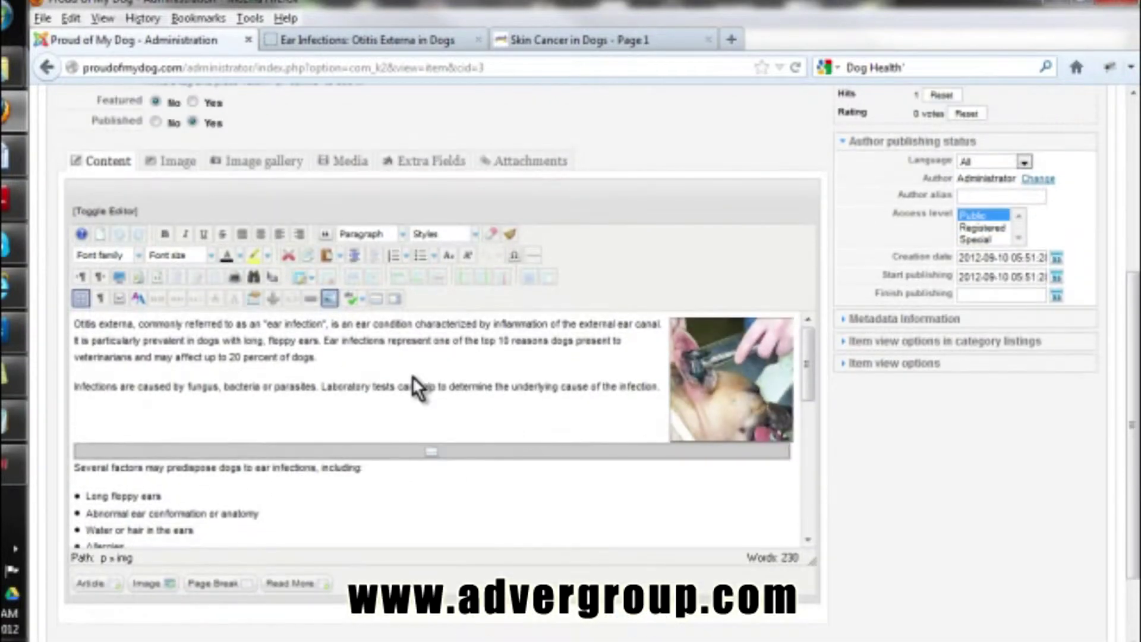
click(414, 387)
drag(320, 358, 229, 357)
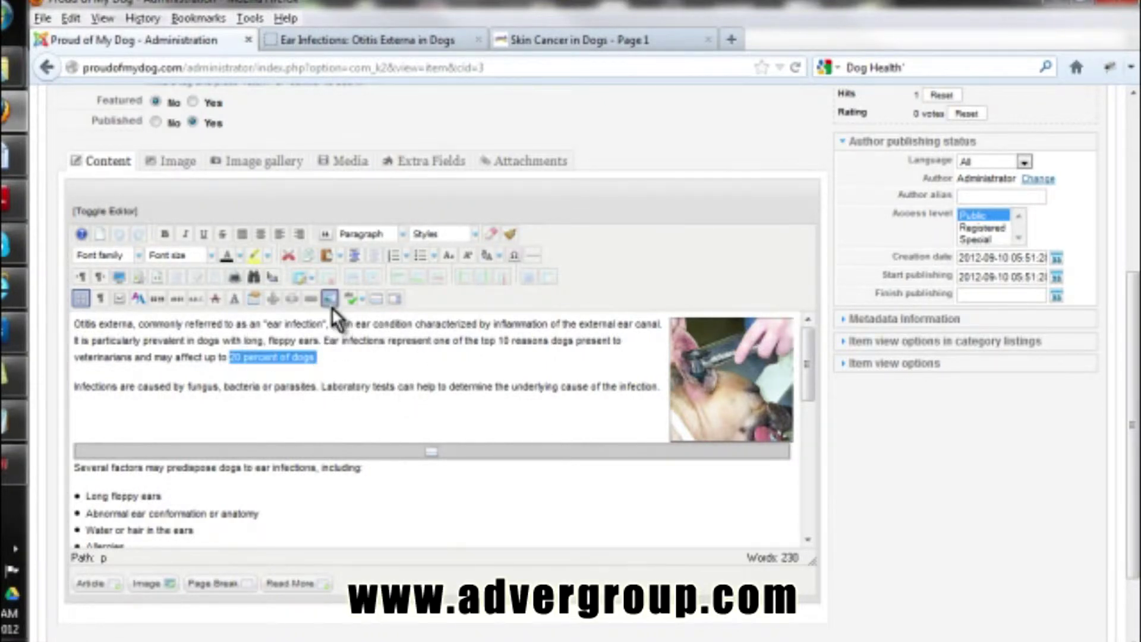
click(309, 300)
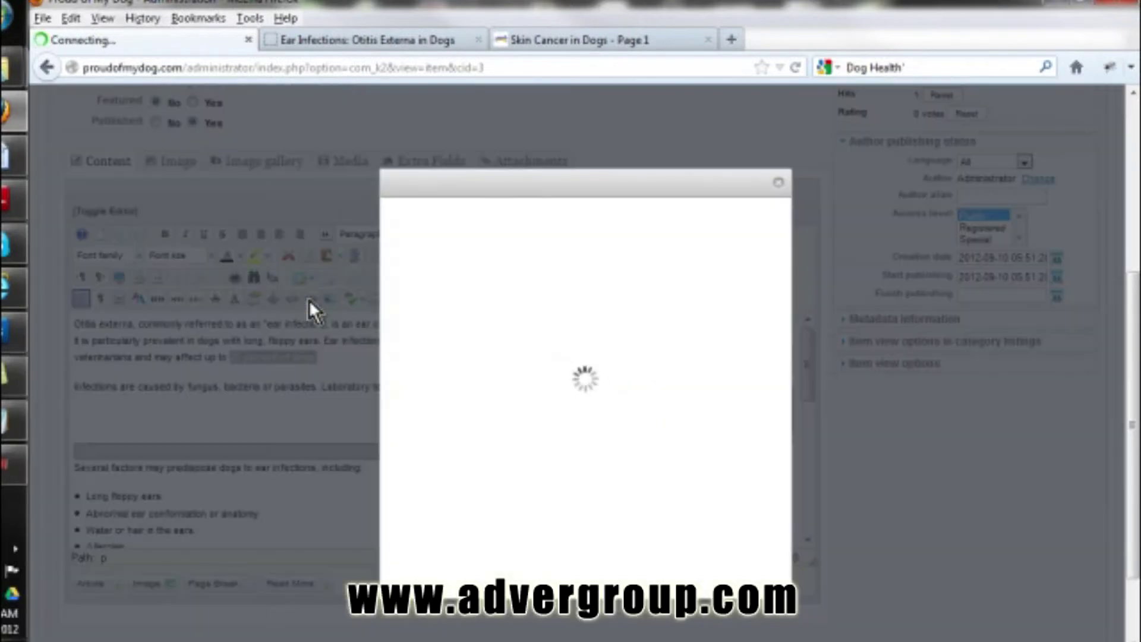
click(778, 183)
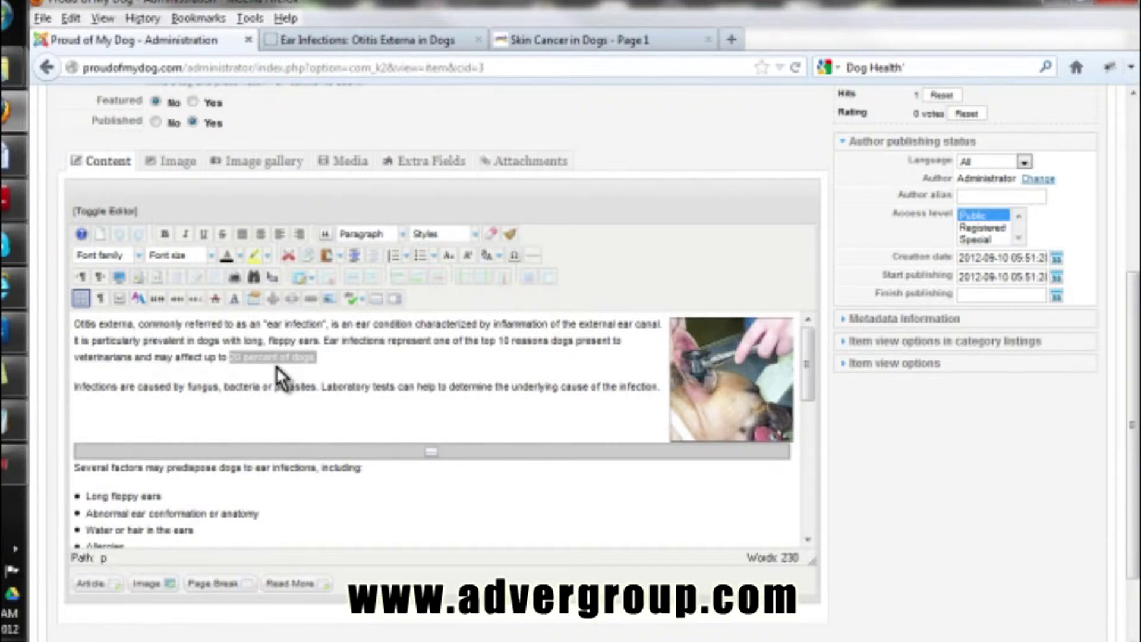
click(221, 407)
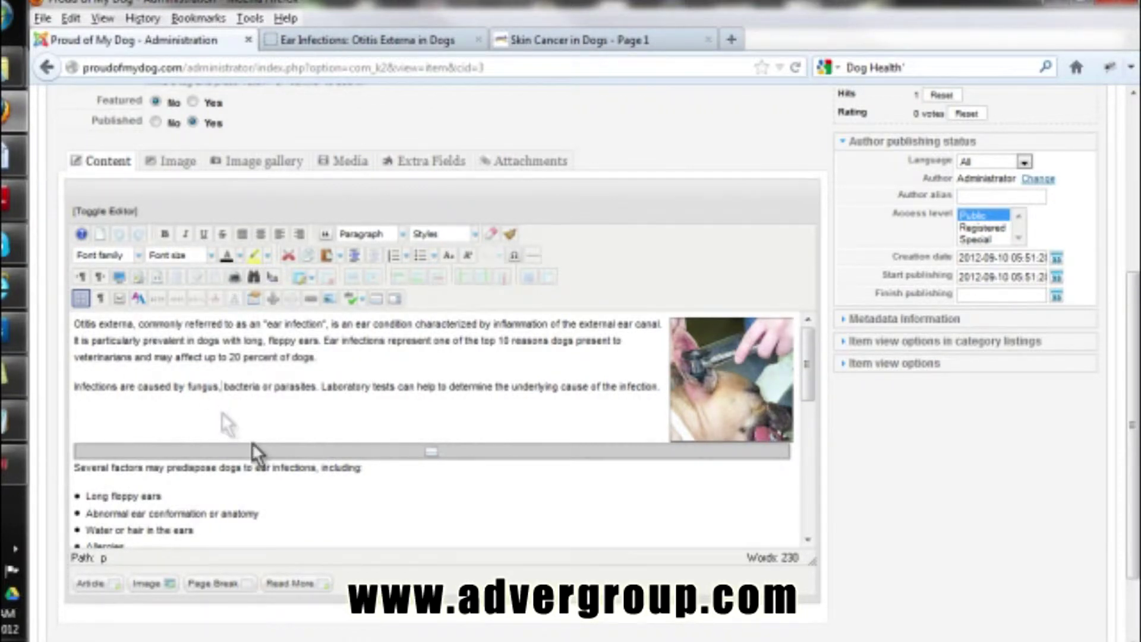
- Show the metadata description and keywords fields of the ear infections item
scroll(715, 455, up, 5)
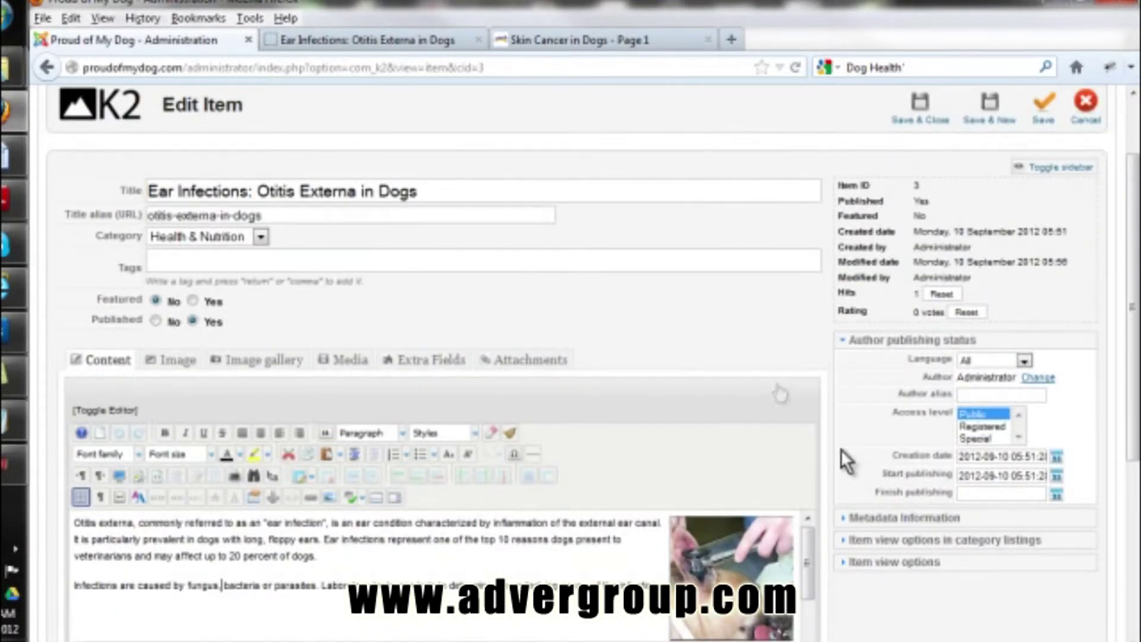
scroll(862, 416, down, 2)
click(886, 453)
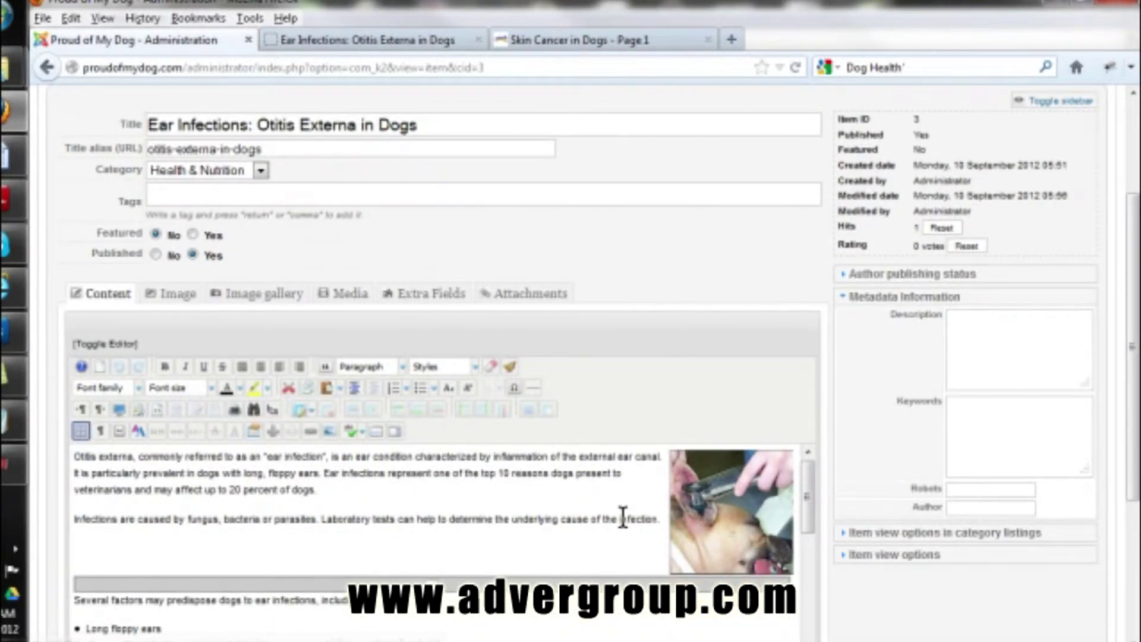
- Keep the item in the Health & Nutrition category, add the tag "Health", and save and close it
scroll(922, 559, up, 3)
click(260, 325)
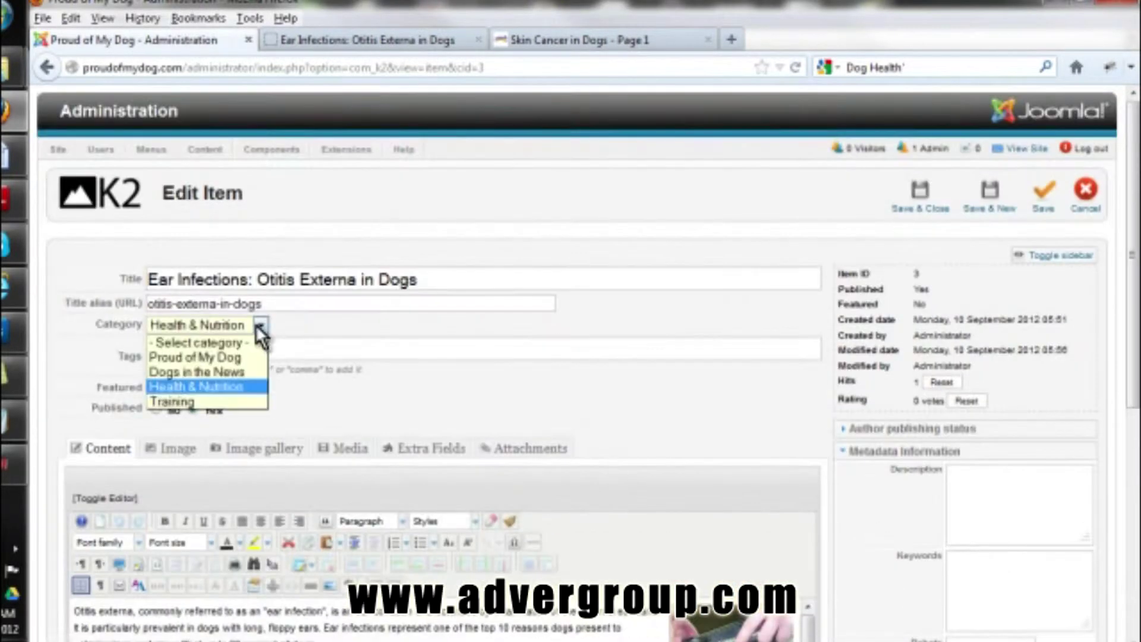
click(226, 391)
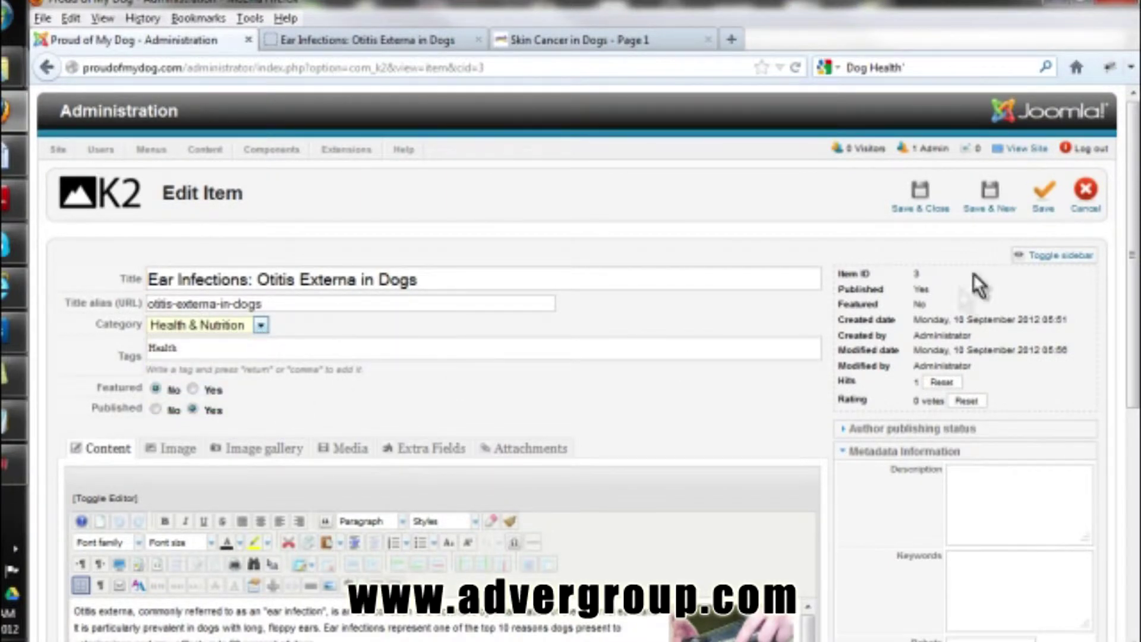
click(937, 221)
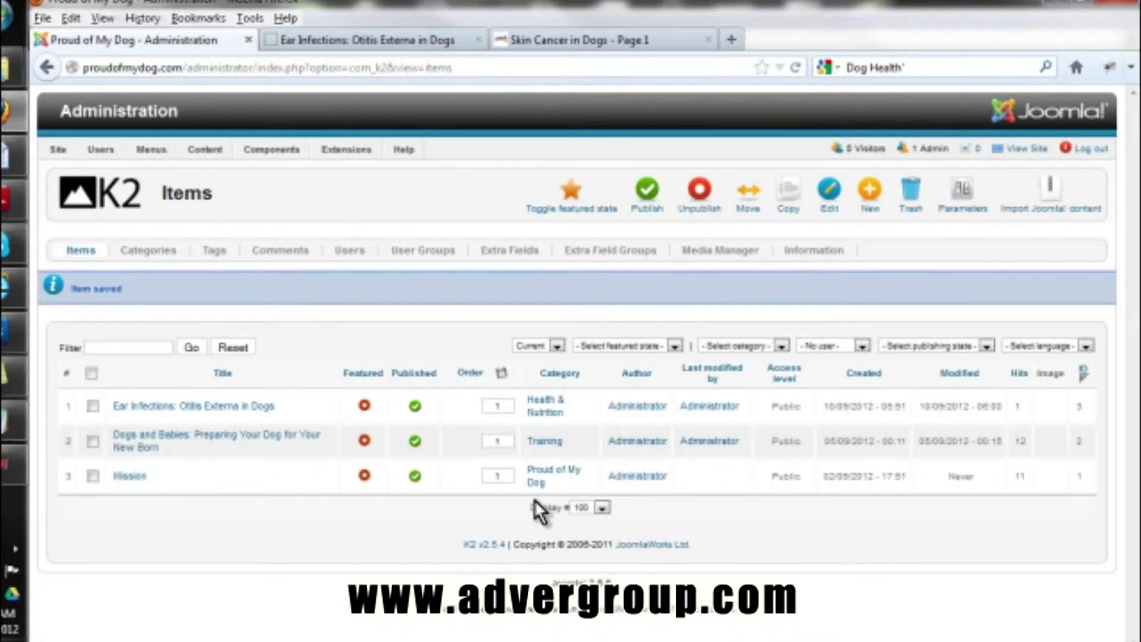
- Start a new K2 item and look over its empty form
click(870, 202)
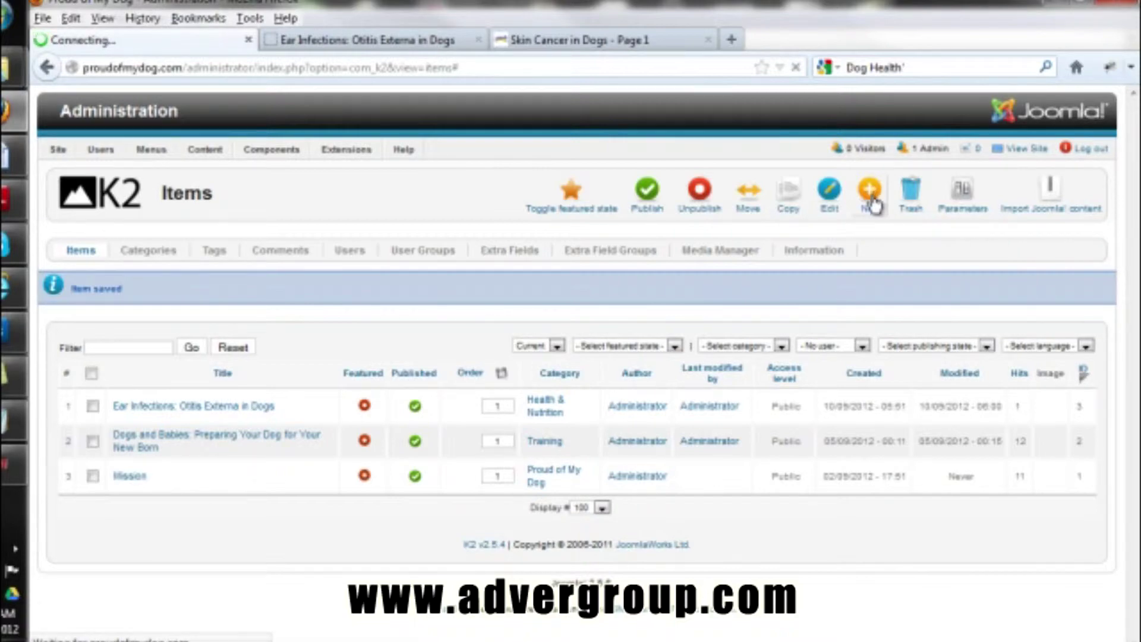
scroll(363, 525, down, 5)
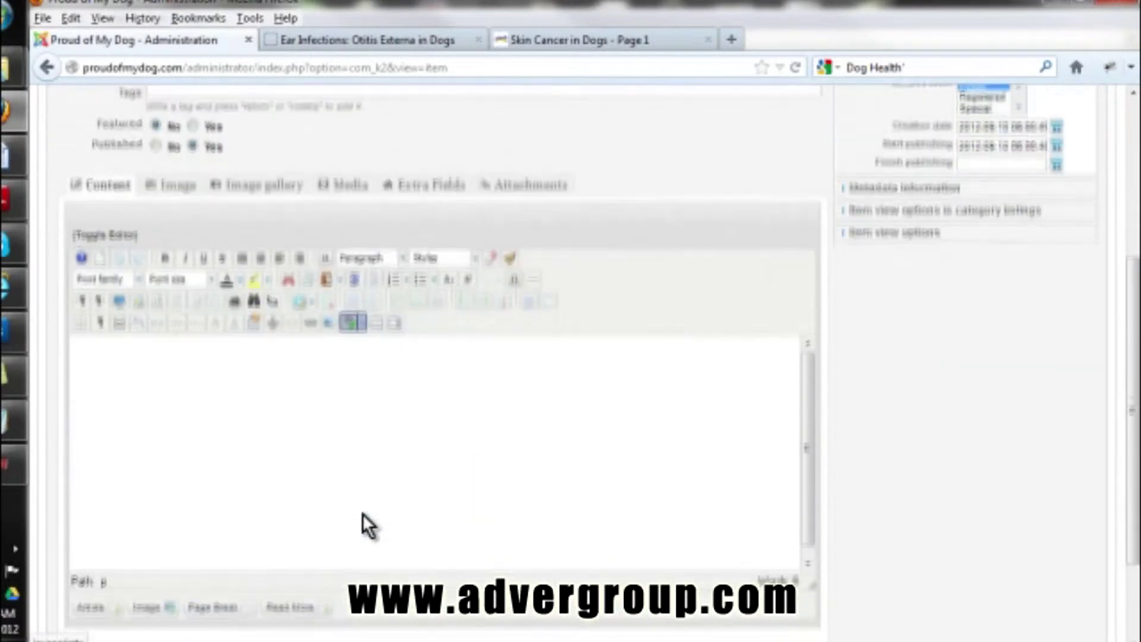
scroll(363, 526, up, 5)
scroll(334, 464, down, 1)
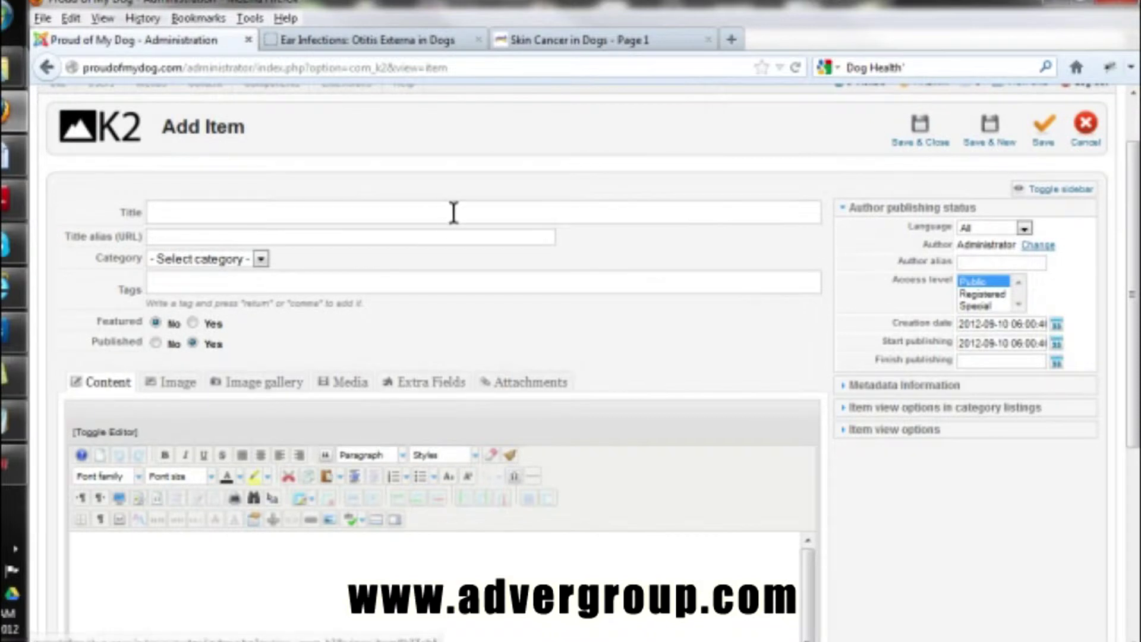
- Copy the article title "Skin Cancer in Dogs" from the PetPlace.com page
click(572, 39)
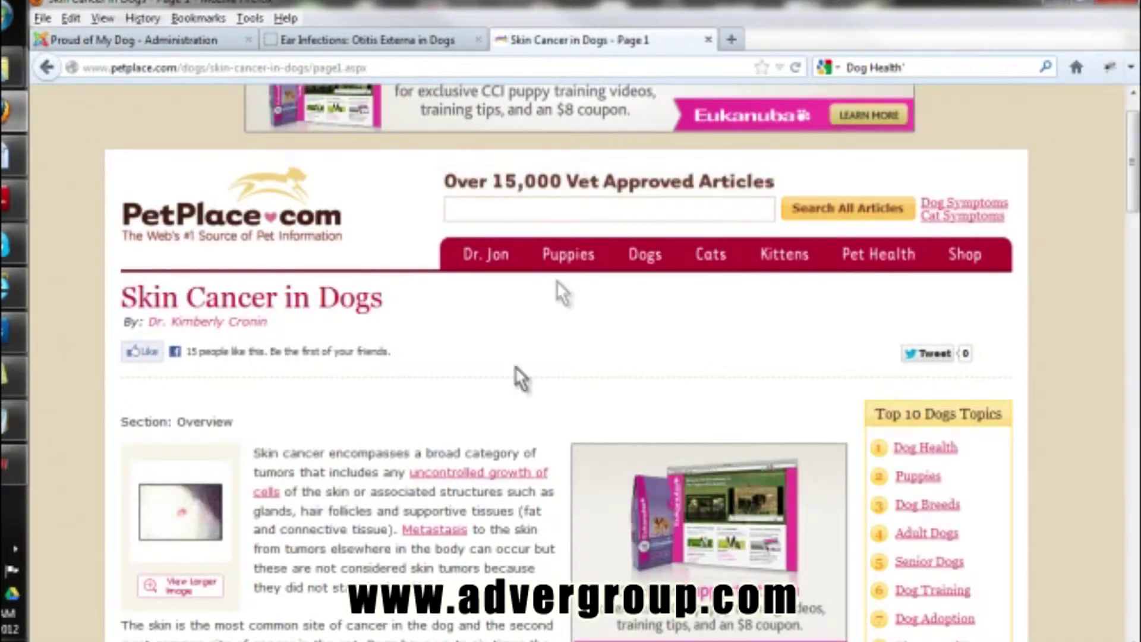
drag(420, 302, 351, 300)
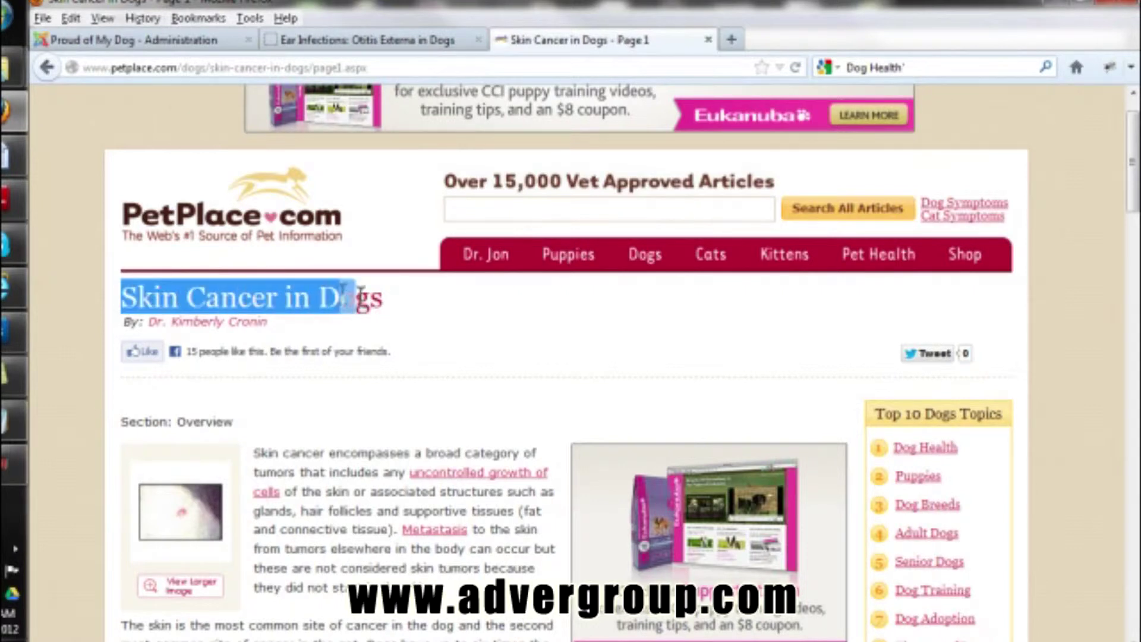
click(386, 300)
drag(134, 300, 379, 297)
key(ctrl+c)
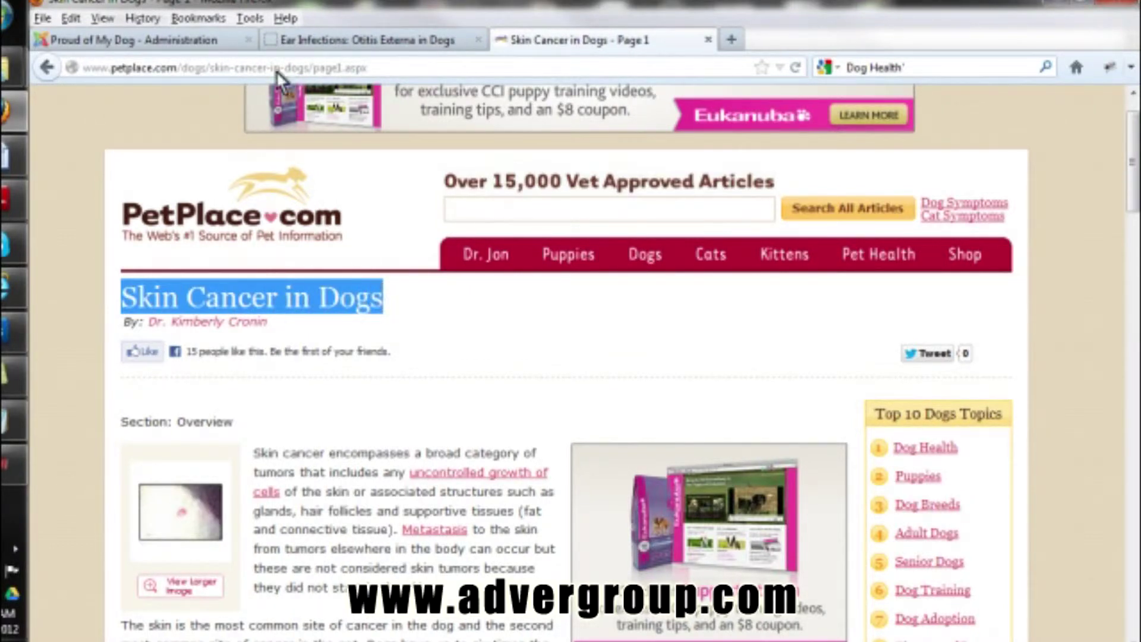
- Paste "Skin Cancer in Dogs" as the new K2 item's title and set its category to Health & Nutrition
click(297, 38)
click(158, 34)
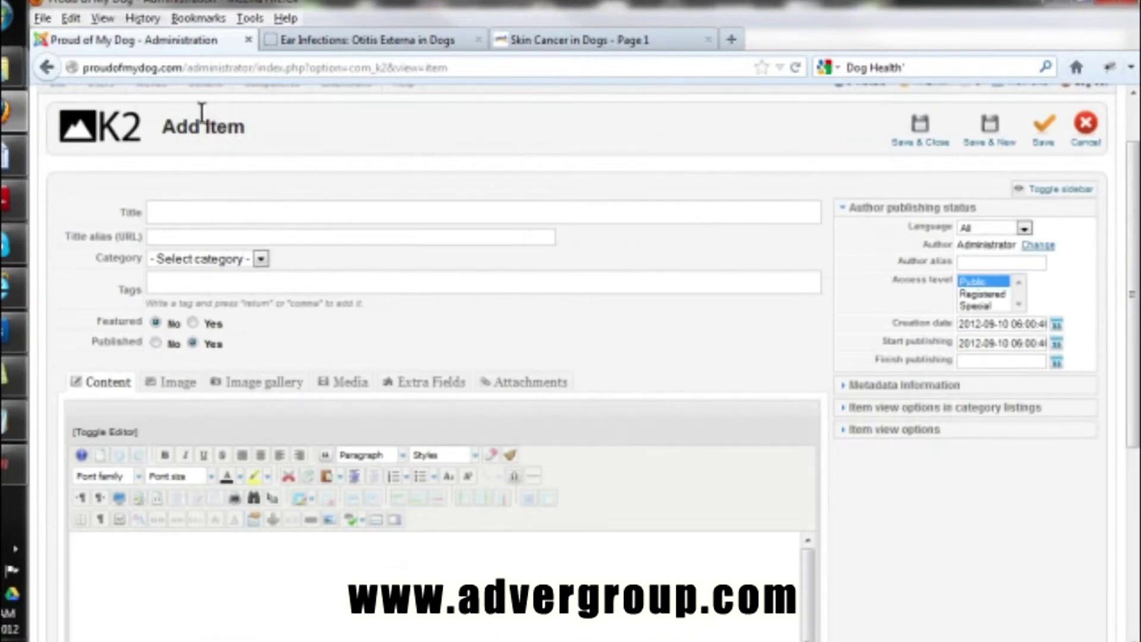
click(227, 207)
key(ctrl+v)
click(241, 260)
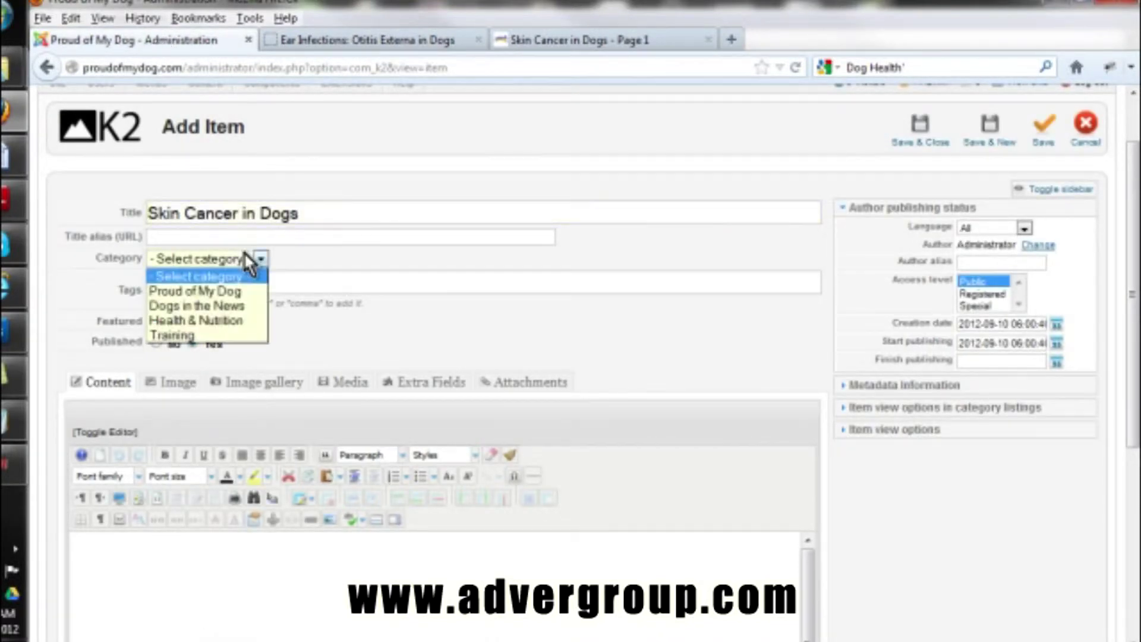
click(199, 321)
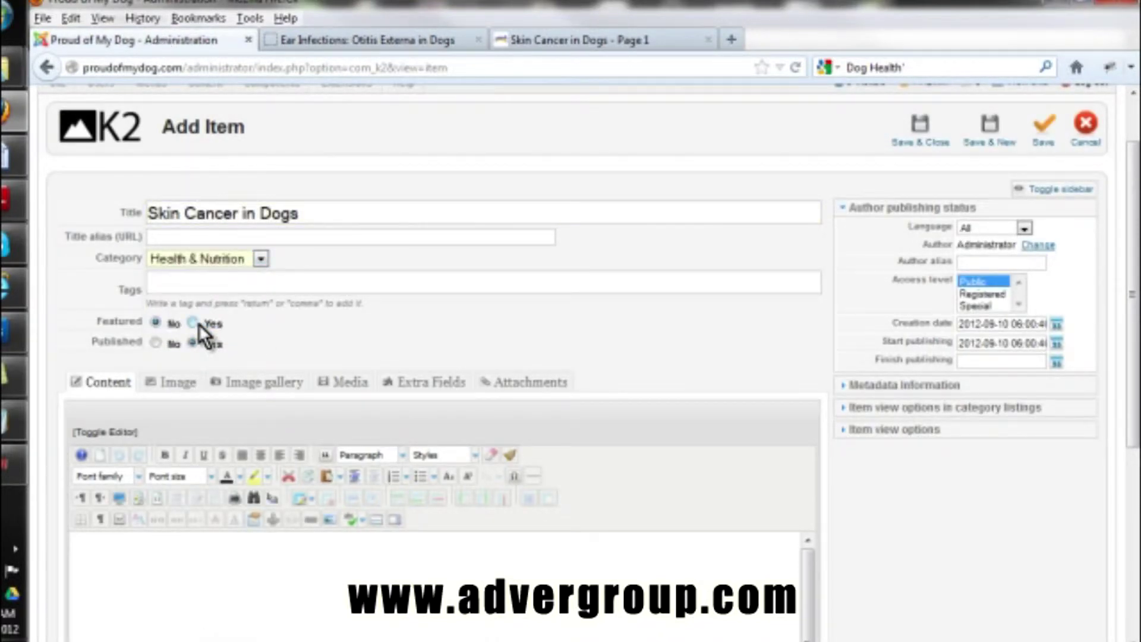
- Copy the overview text of the PetPlace.com skin cancer article, from "Skin cancer encompasses" through "flaky appearance."
click(552, 41)
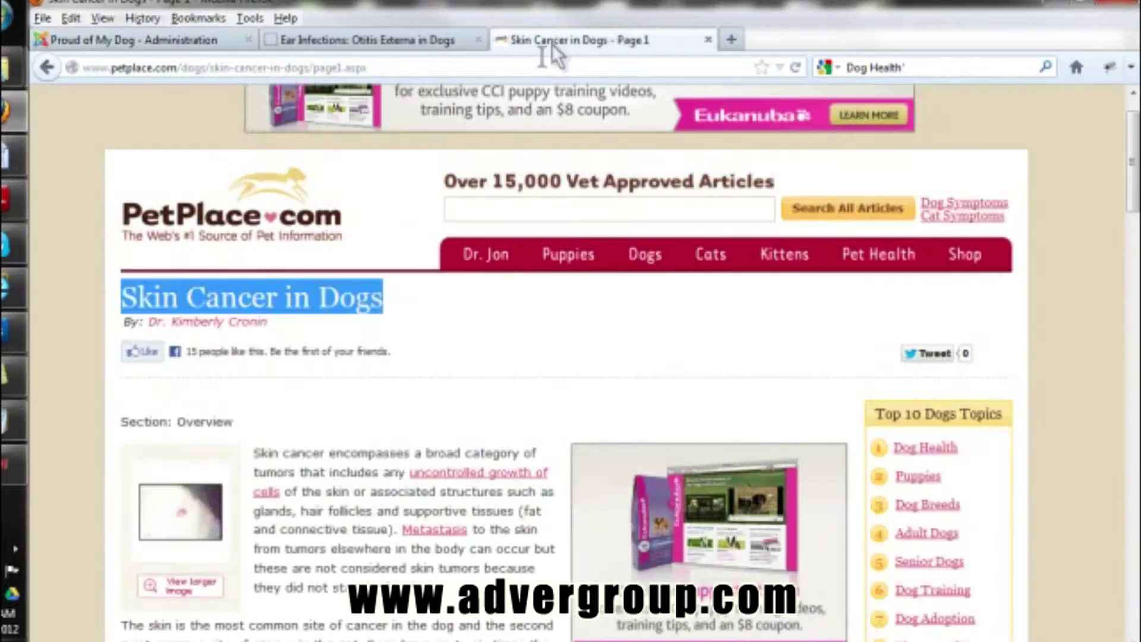
drag(253, 453, 369, 492)
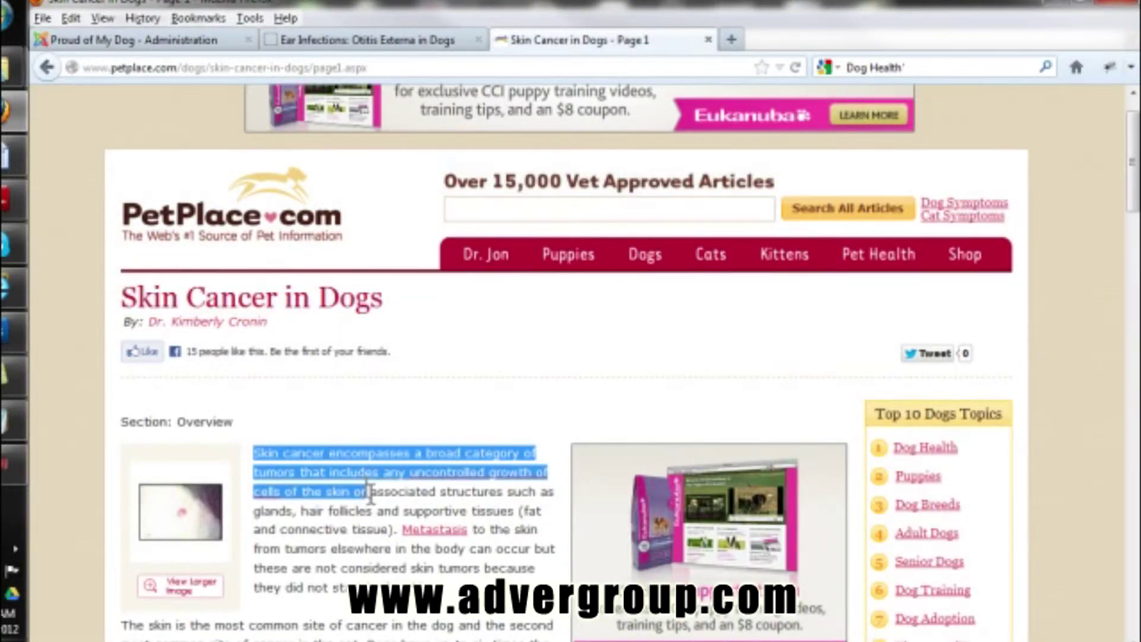
scroll(376, 500, down, 4)
scroll(376, 501, down, 9)
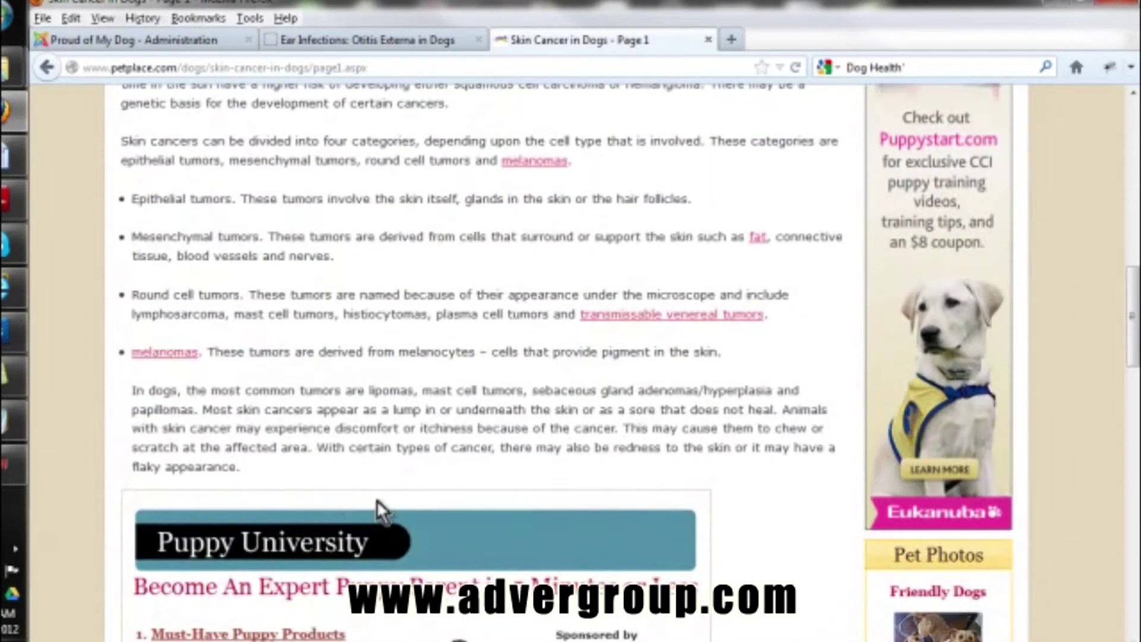
shift+click(301, 475)
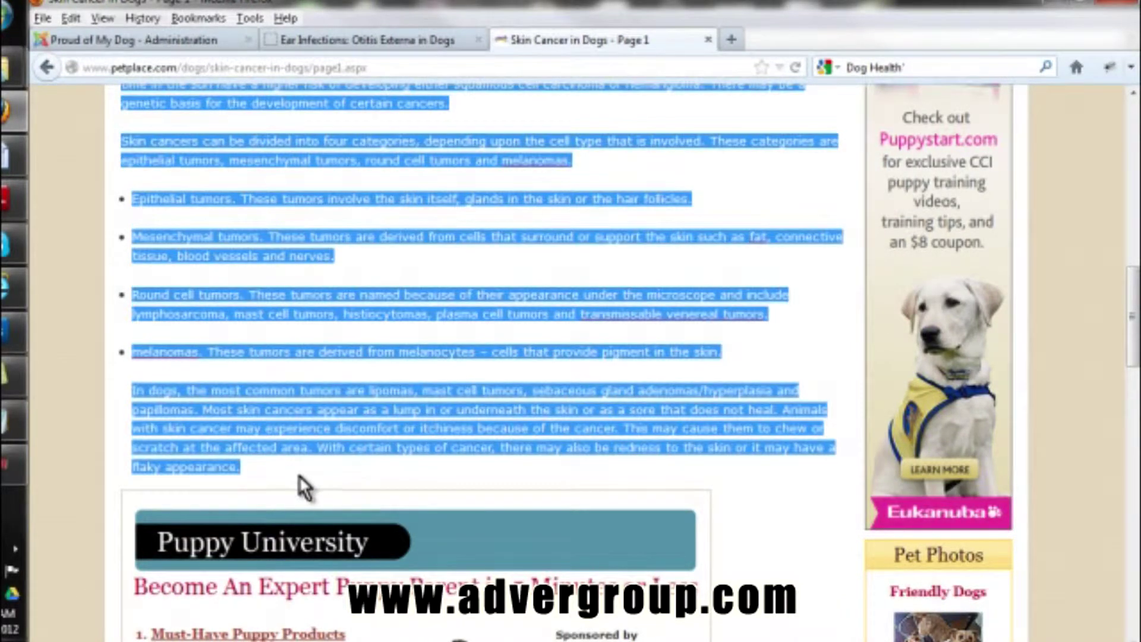
- Return to the new K2 item and place the text cursor in its empty content editor
click(158, 42)
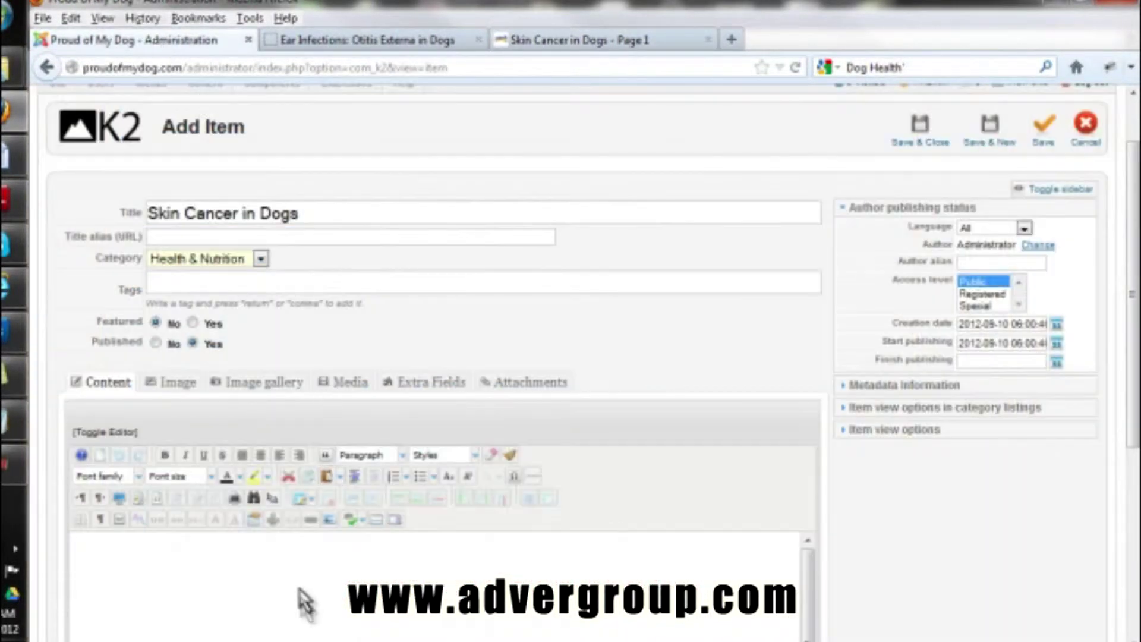
click(262, 581)
scroll(263, 581, down, 3)
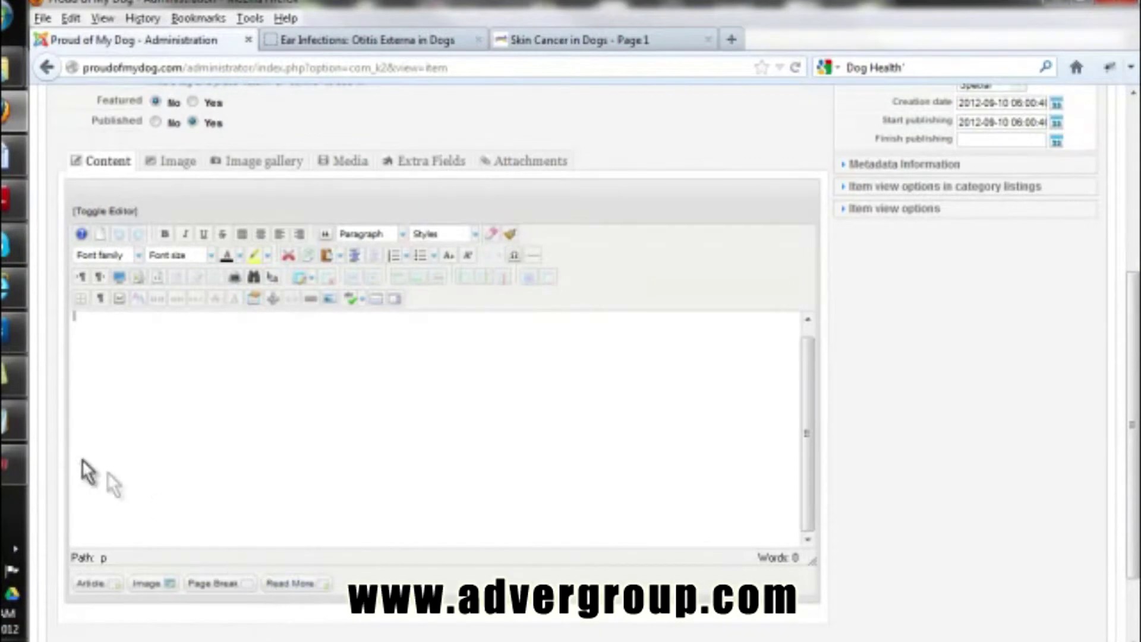
- Switch to Notepad, paste the article text to strip its web formatting, and cut all of the plain text
click(13, 421)
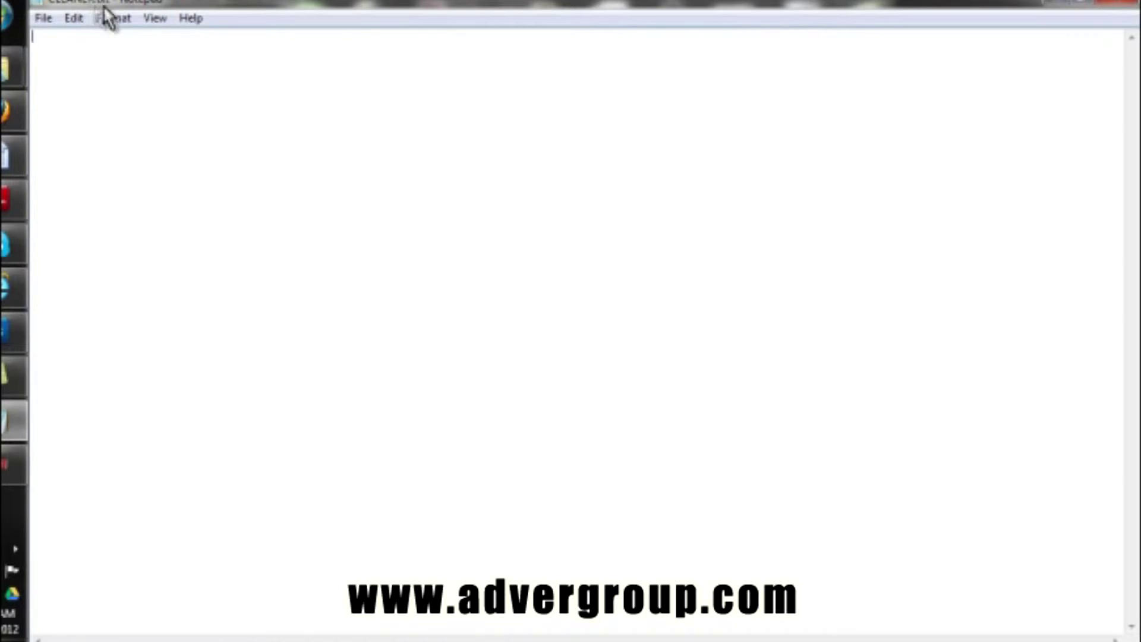
key(ctrl+v)
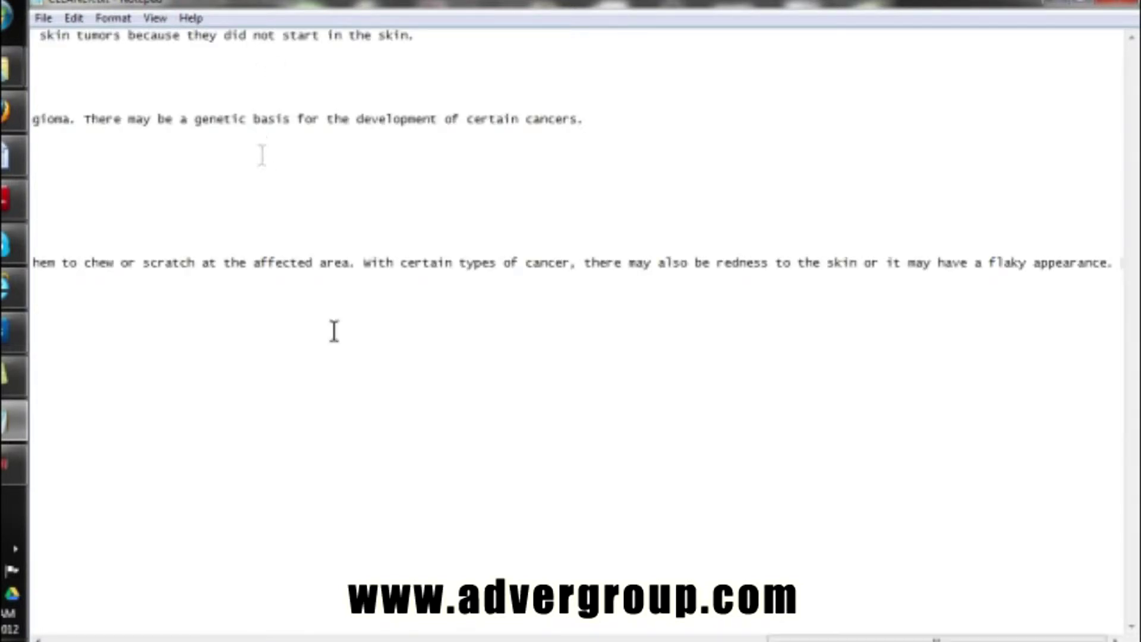
drag(832, 633, 33, 609)
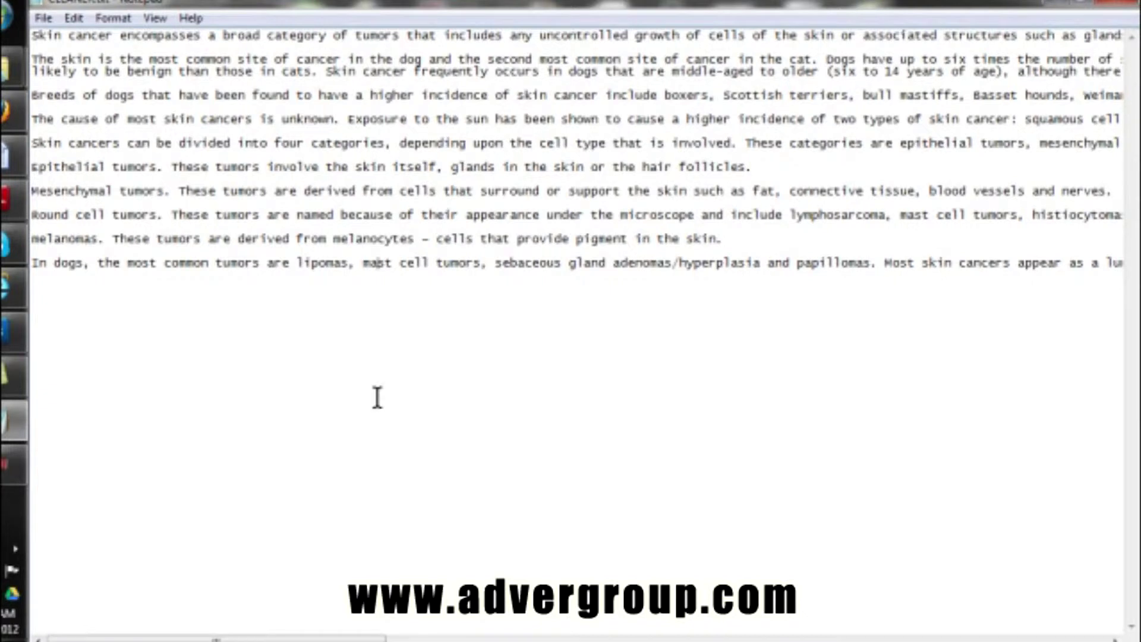
key(ctrl+a)
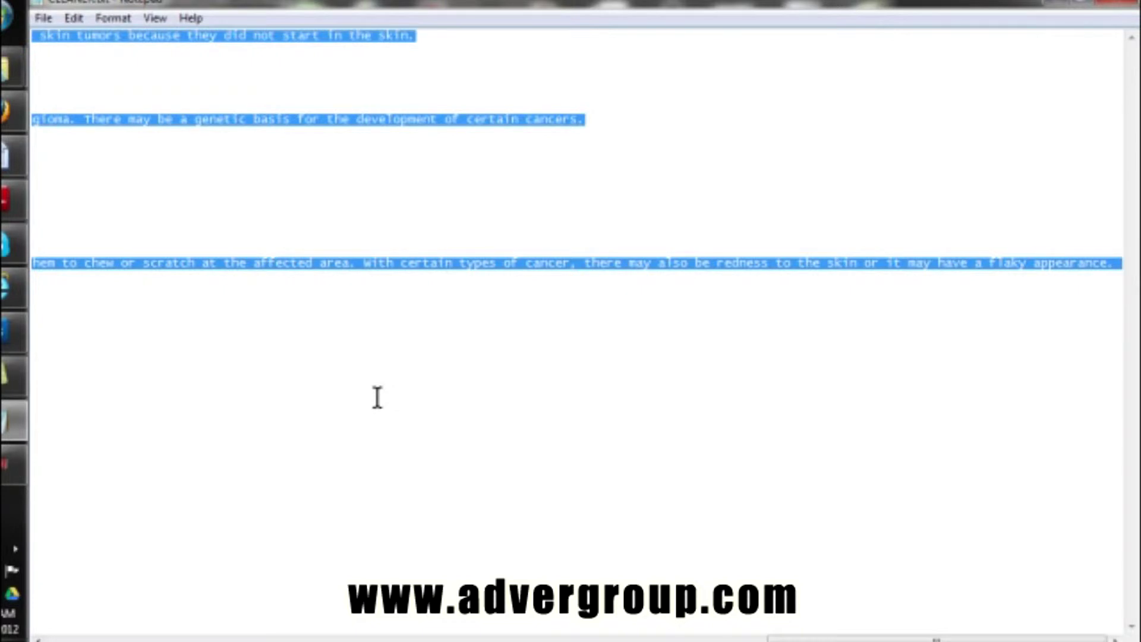
key(Delete)
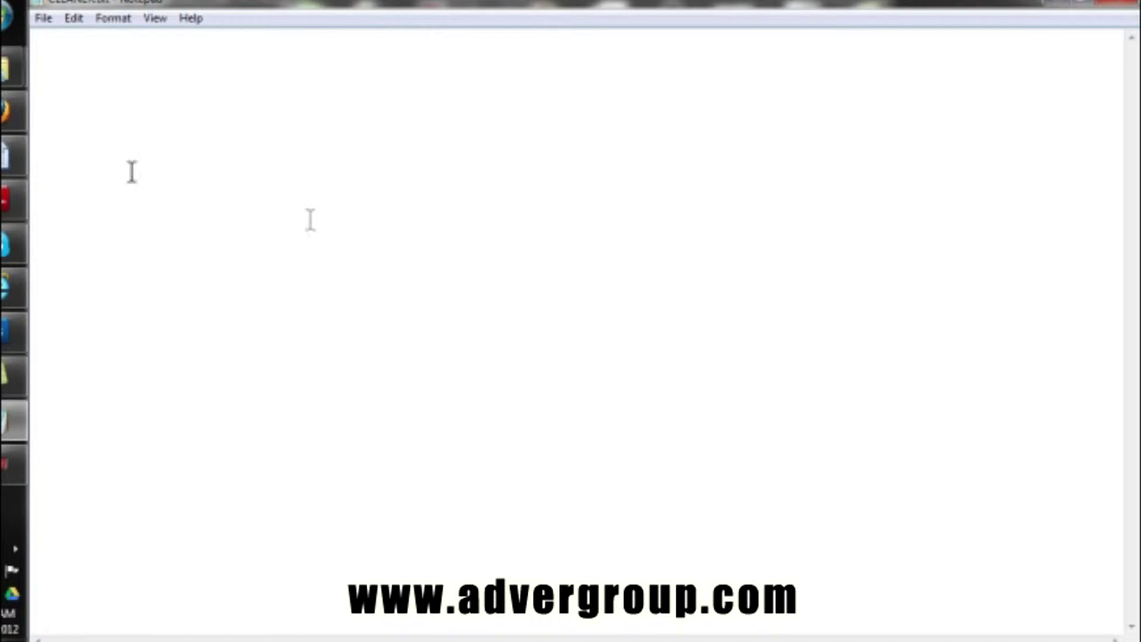
- Switch back to Firefox, paste the plain article text into the K2 content editor and look through it
mouse_move(9, 127)
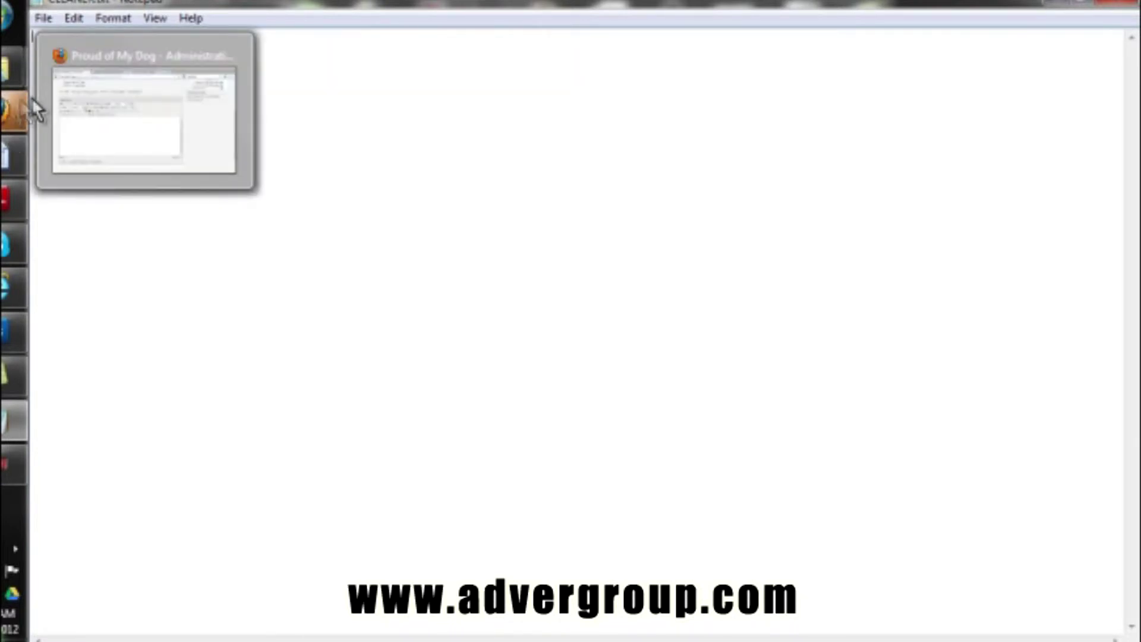
click(16, 97)
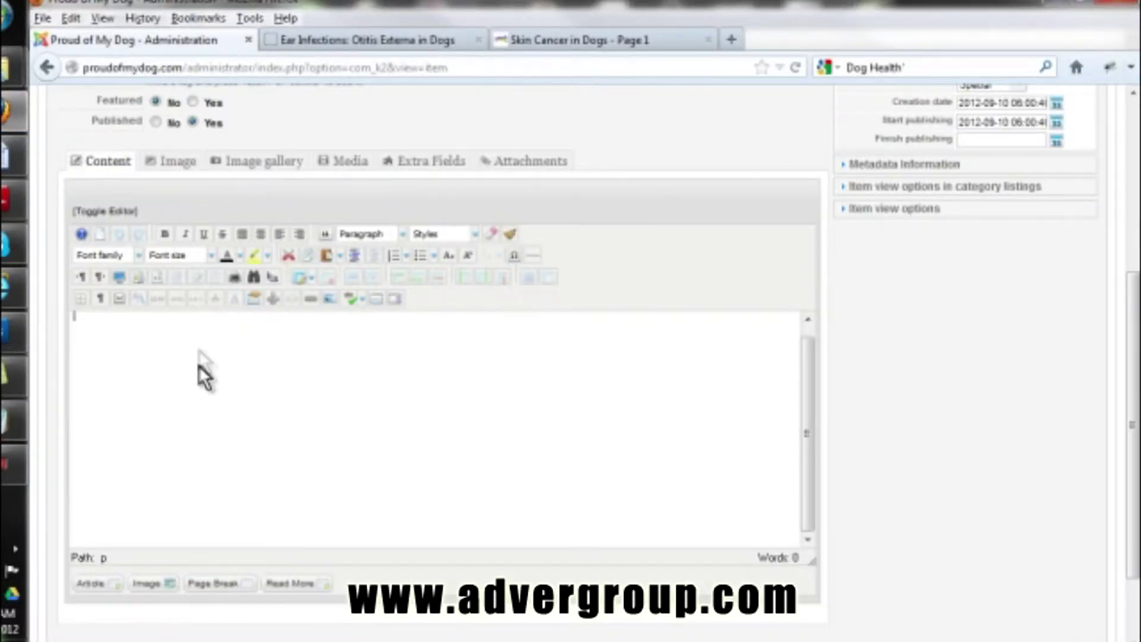
key(ctrl+v)
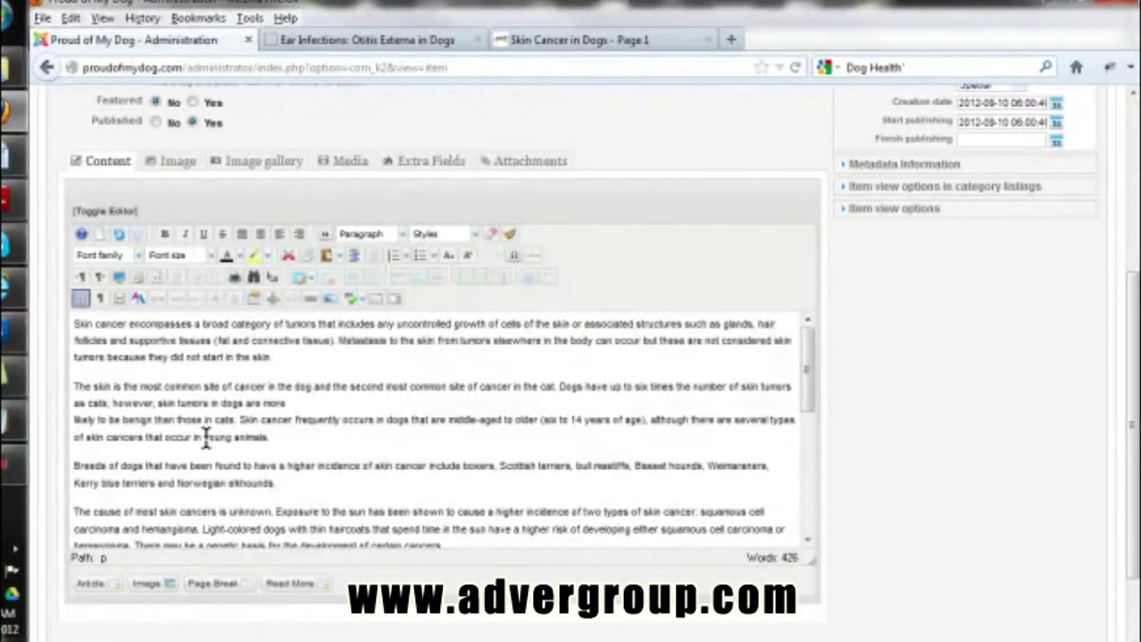
scroll(426, 415, down, 3)
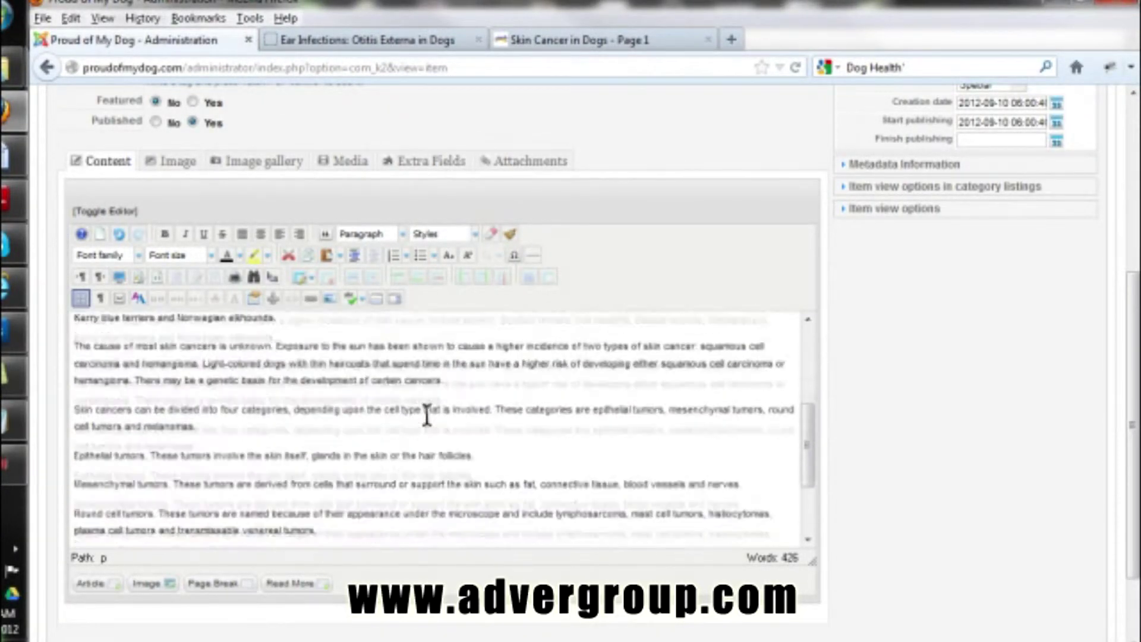
scroll(426, 414, down, 3)
scroll(416, 429, up, 6)
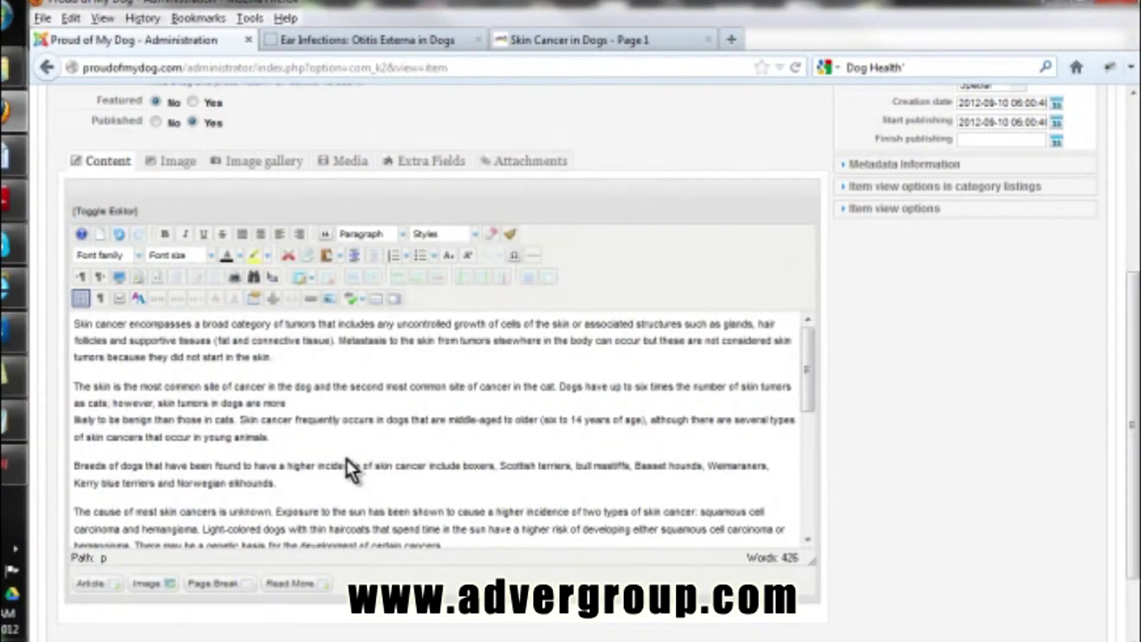
- Make the lead-ins "Epithelial tumors." and "Mesenchymal tumors." bold in the article text
scroll(184, 359, down, 3)
scroll(184, 359, down, 5)
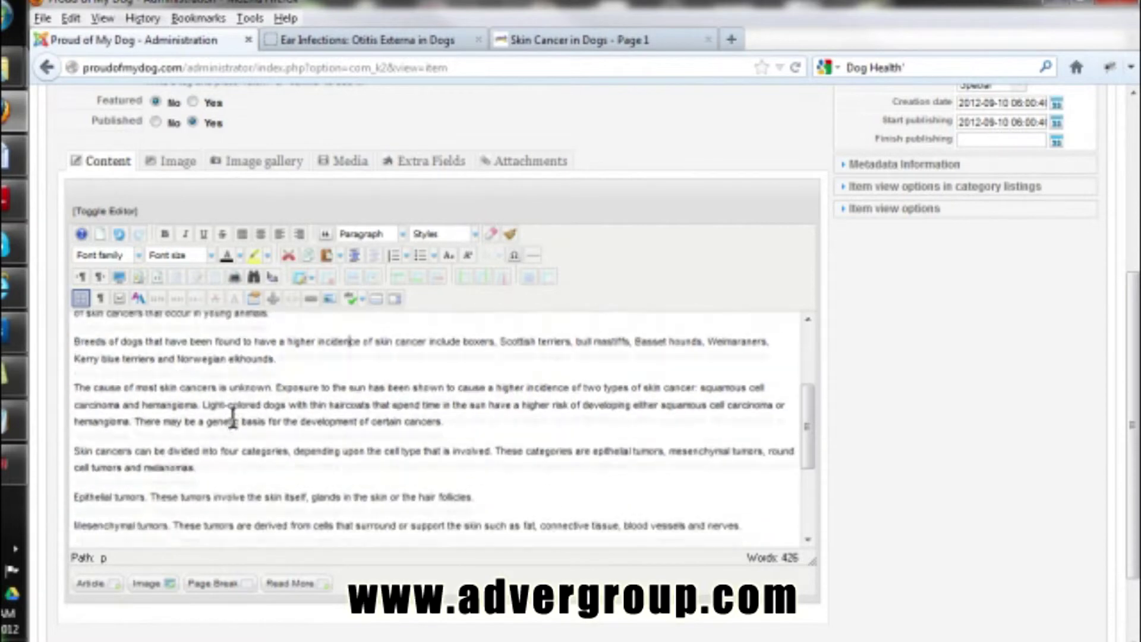
drag(152, 423, 49, 426)
key(ctrl+b)
click(244, 450)
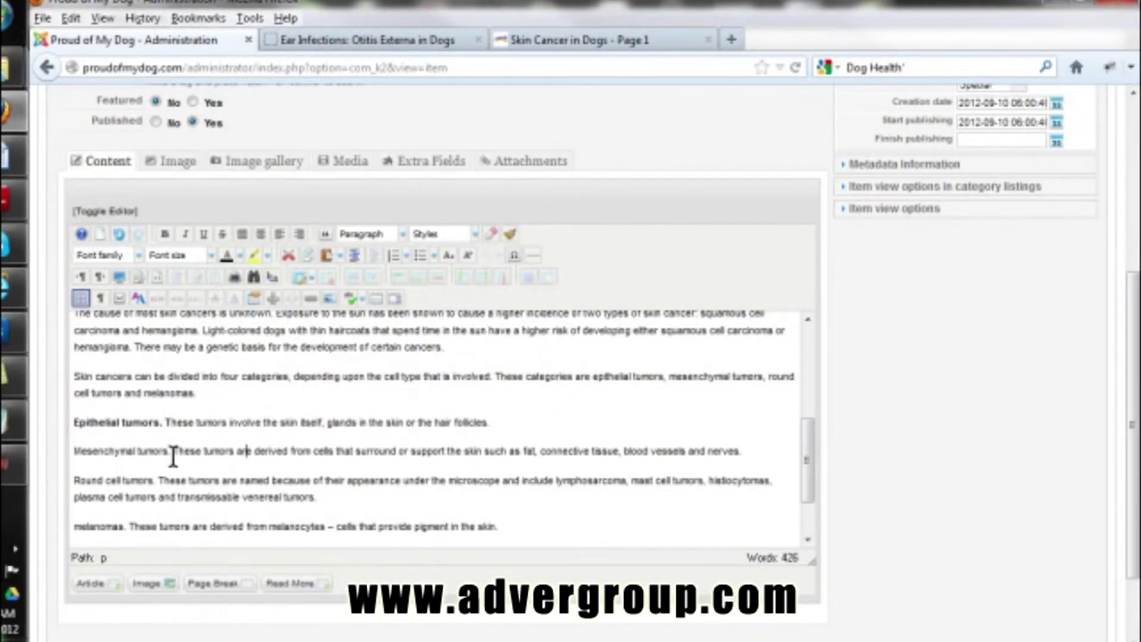
drag(171, 452, 66, 454)
key(ctrl+b)
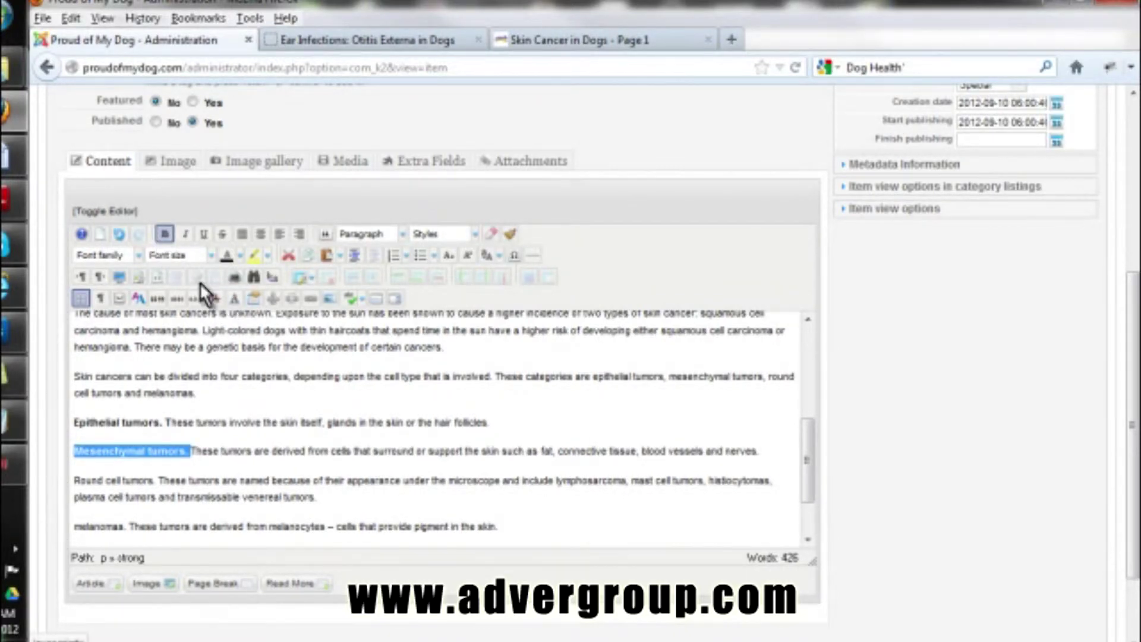
- Make the lead-ins "melanomas." and "Round cell tumors." bold in the article text
scroll(272, 348, down, 3)
click(127, 465)
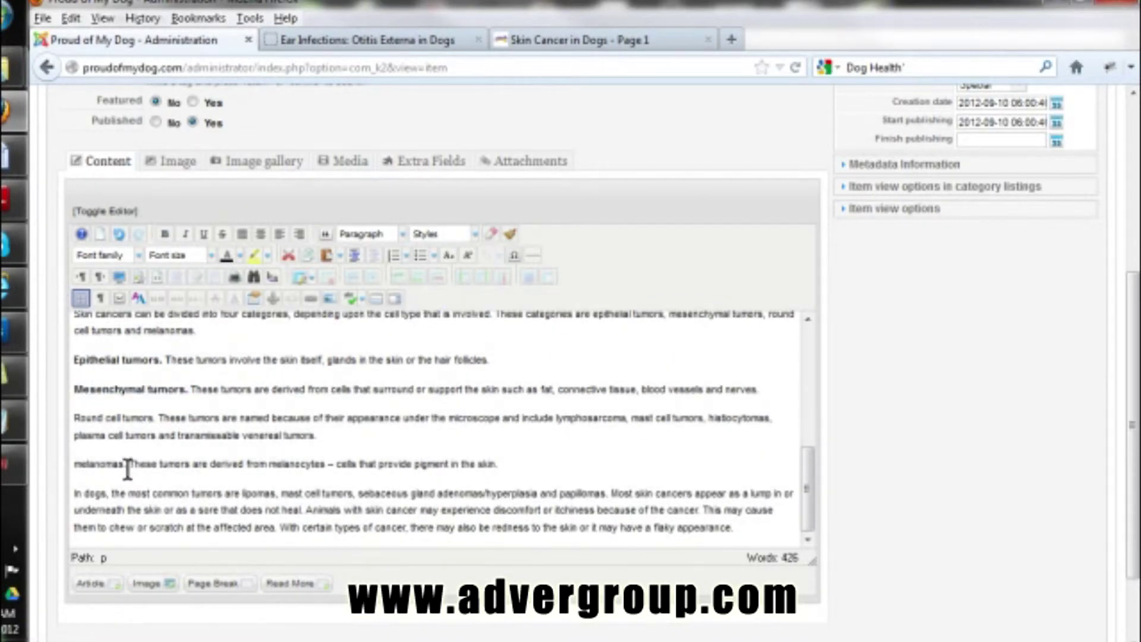
drag(127, 464, 63, 460)
key(ctrl+b)
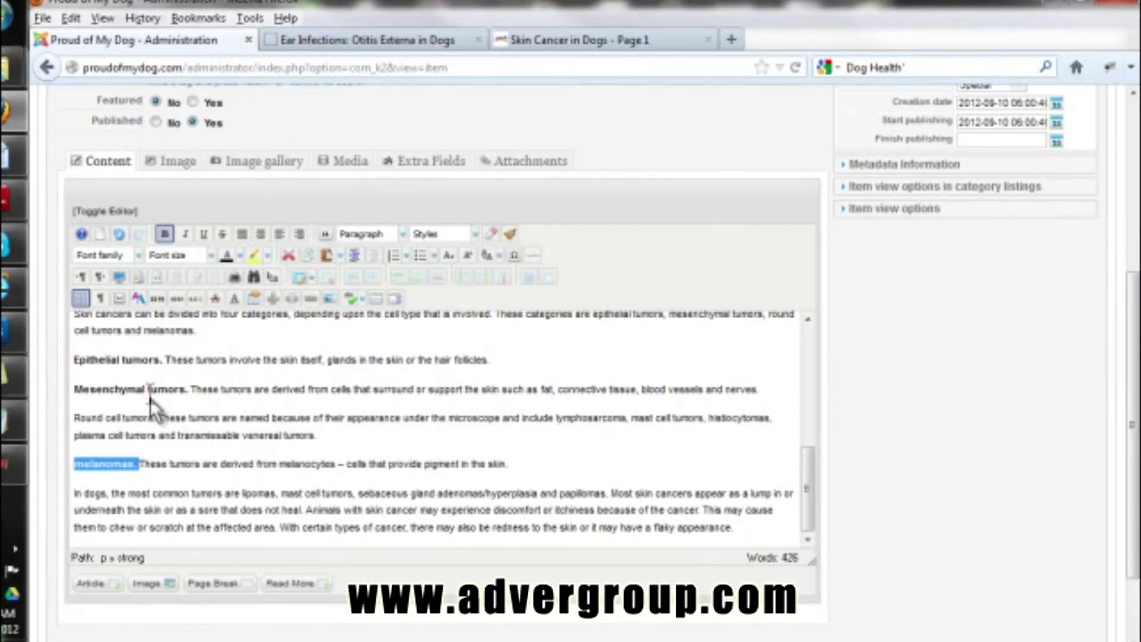
drag(160, 418, 72, 418)
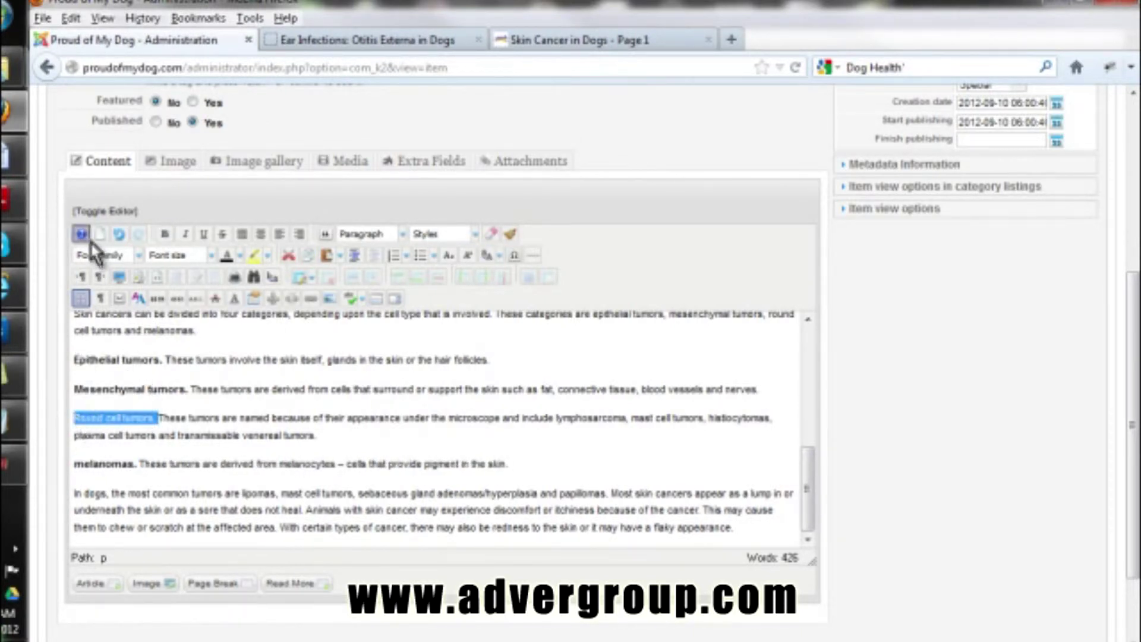
click(166, 234)
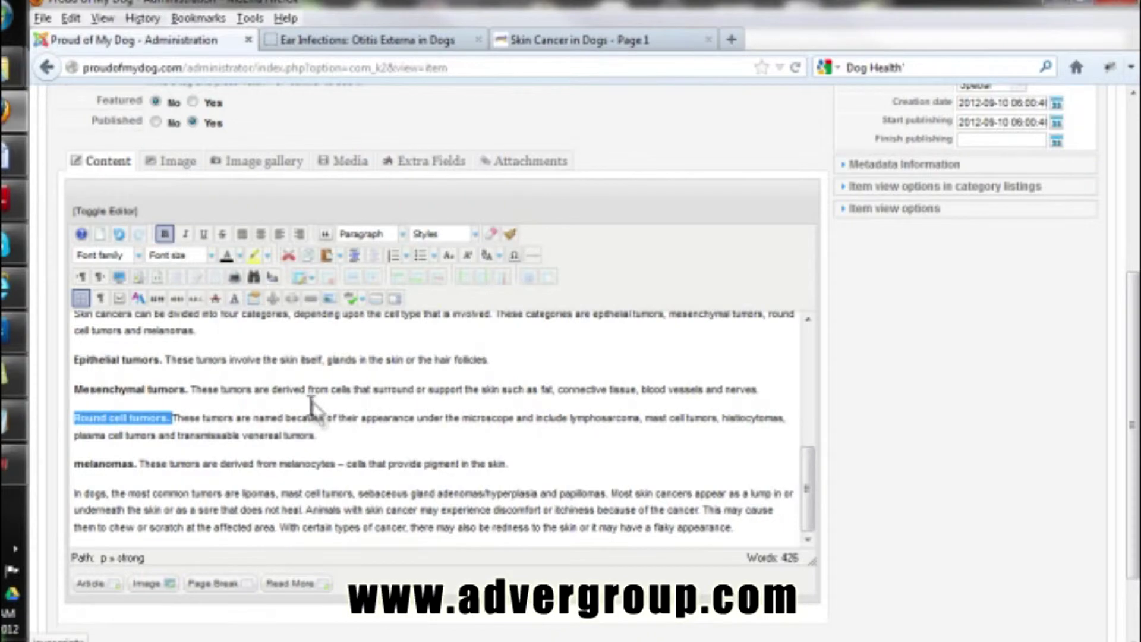
click(310, 416)
- Open the larger version of the PetPlace.com article's lesion photo and save it to the Desktop as 13544876.jpg
click(558, 39)
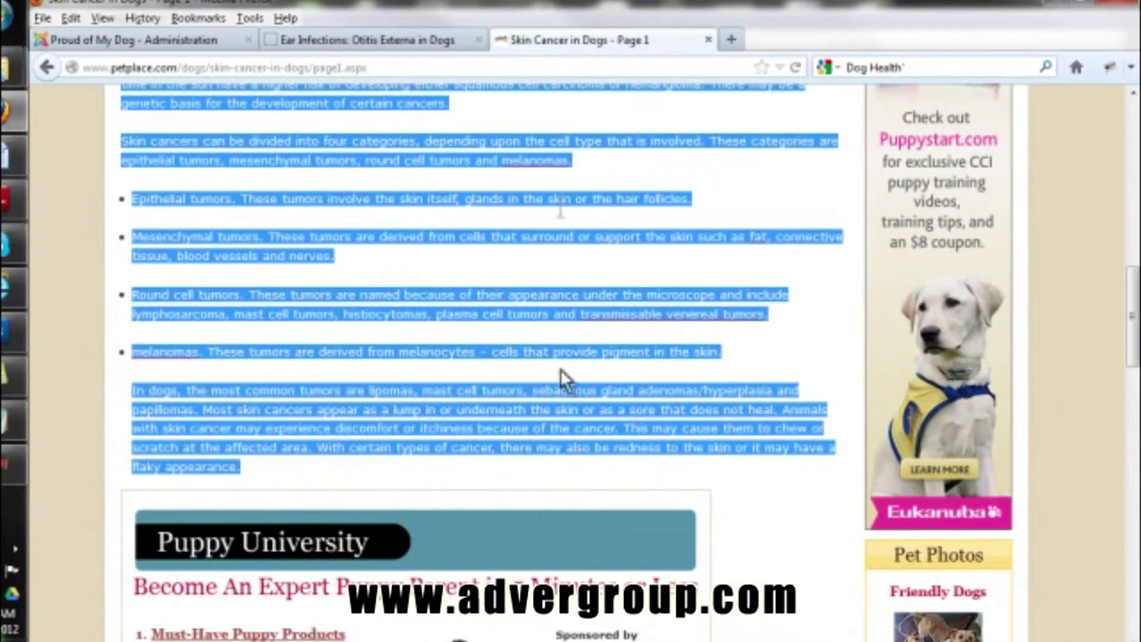
scroll(561, 369, up, 10)
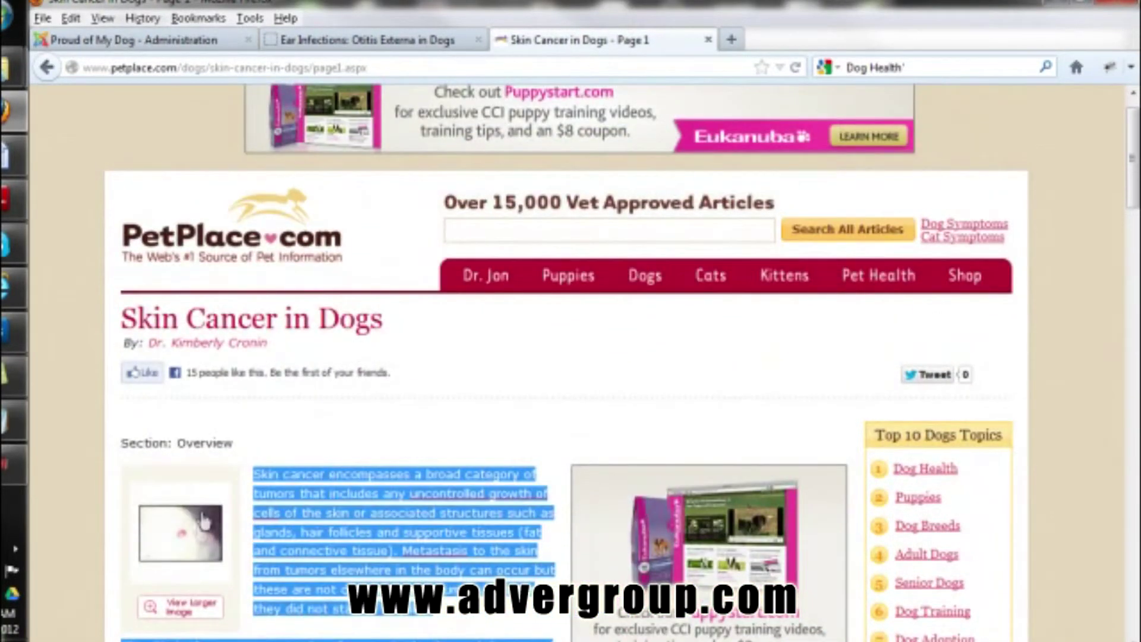
click(202, 532)
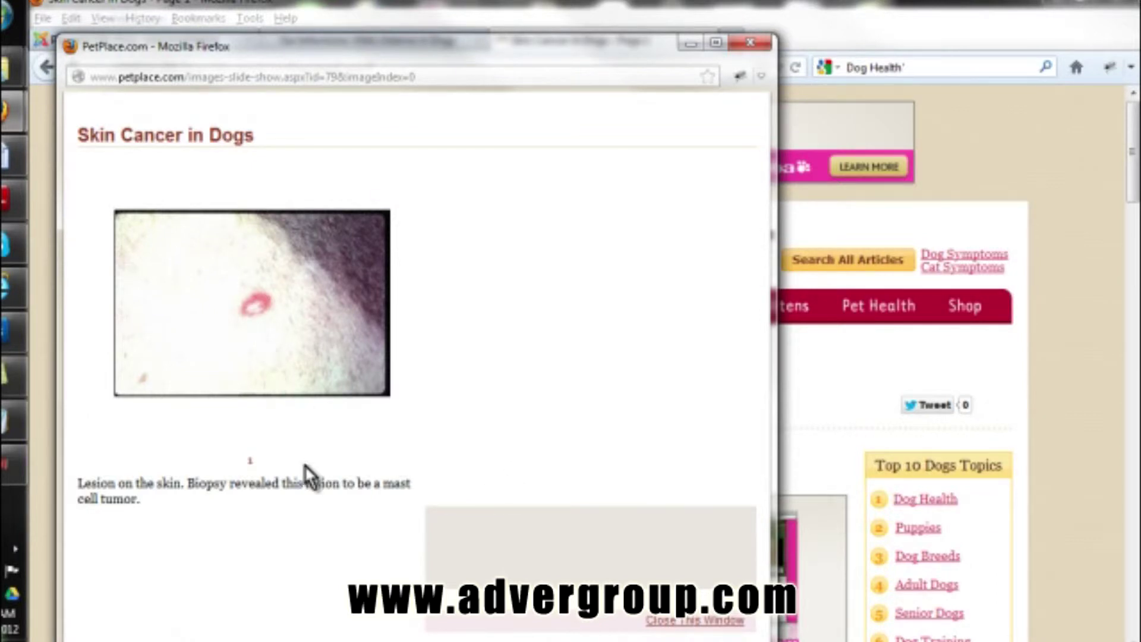
right_click(261, 339)
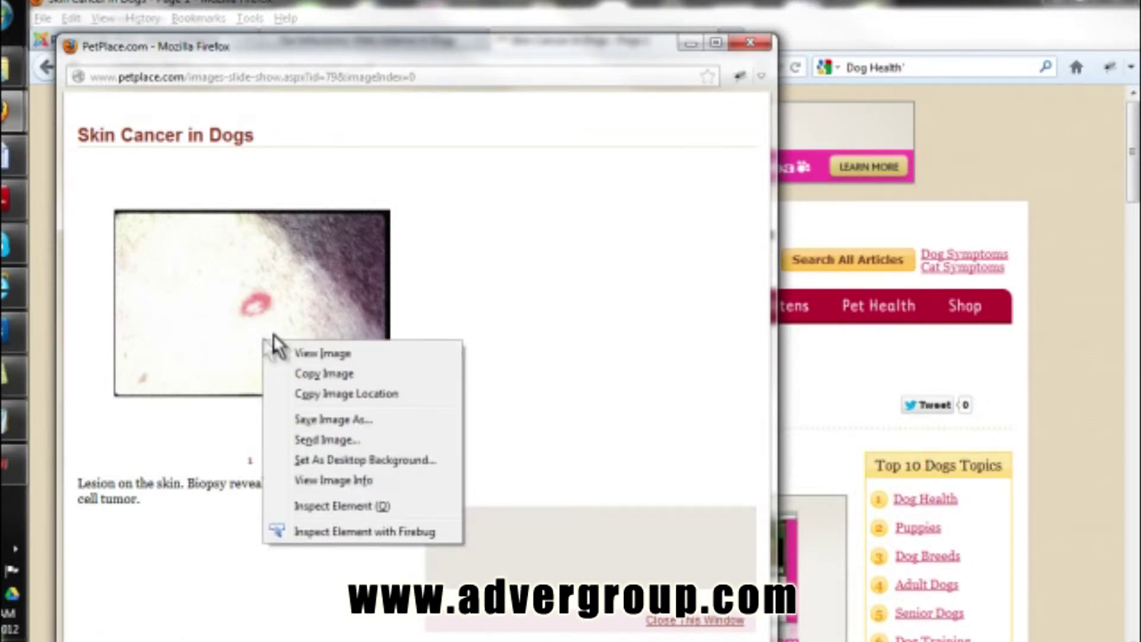
click(341, 426)
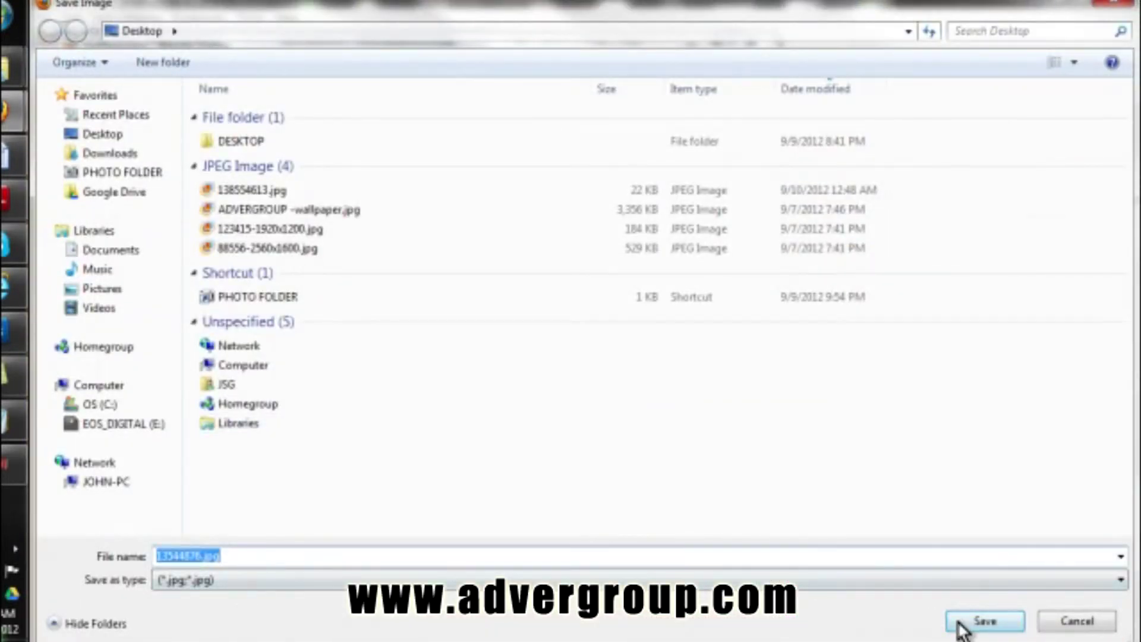
click(989, 623)
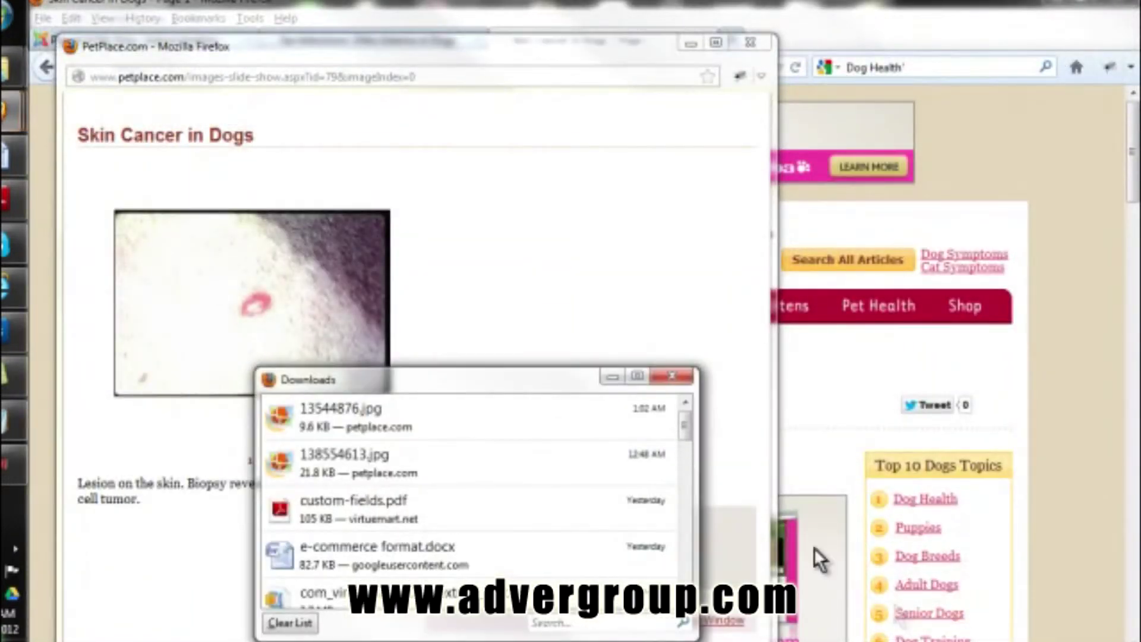
click(820, 5)
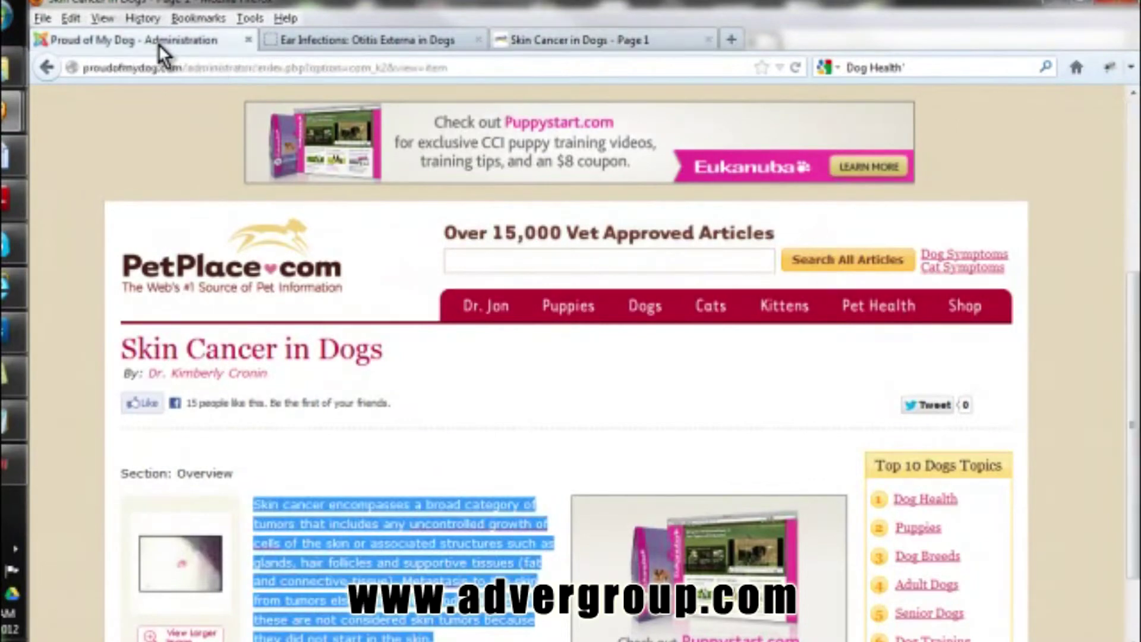
- Return to the K2 item editor and open the Image Manager at the very start of the article text
click(158, 42)
scroll(509, 445, up, 10)
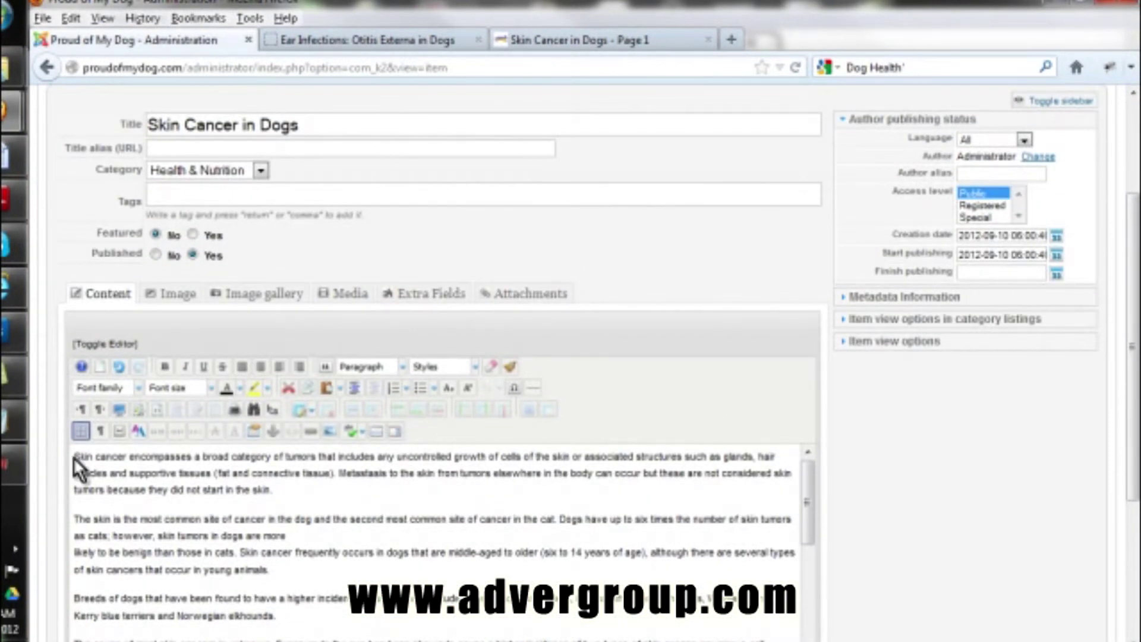
click(77, 462)
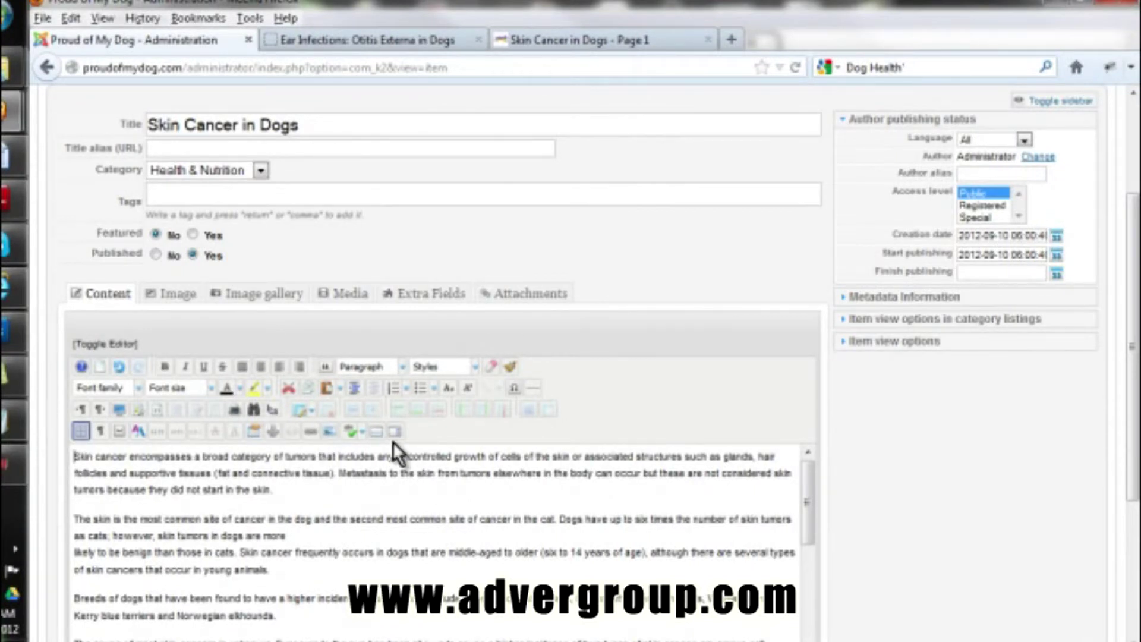
click(328, 435)
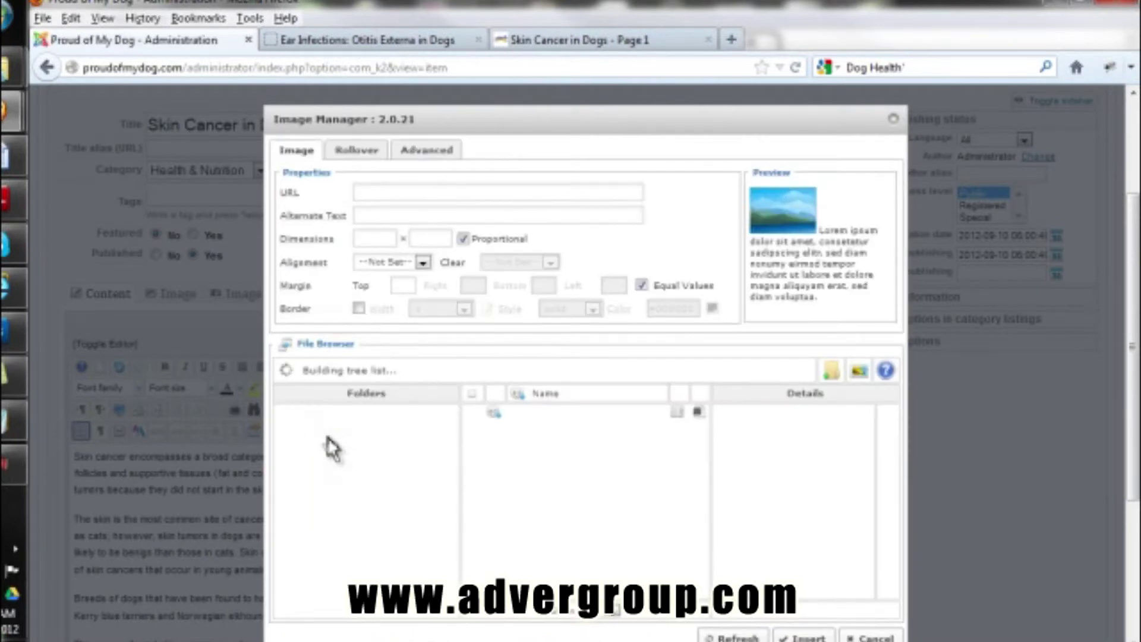
scroll(586, 541, down, 1)
scroll(587, 547, down, 5)
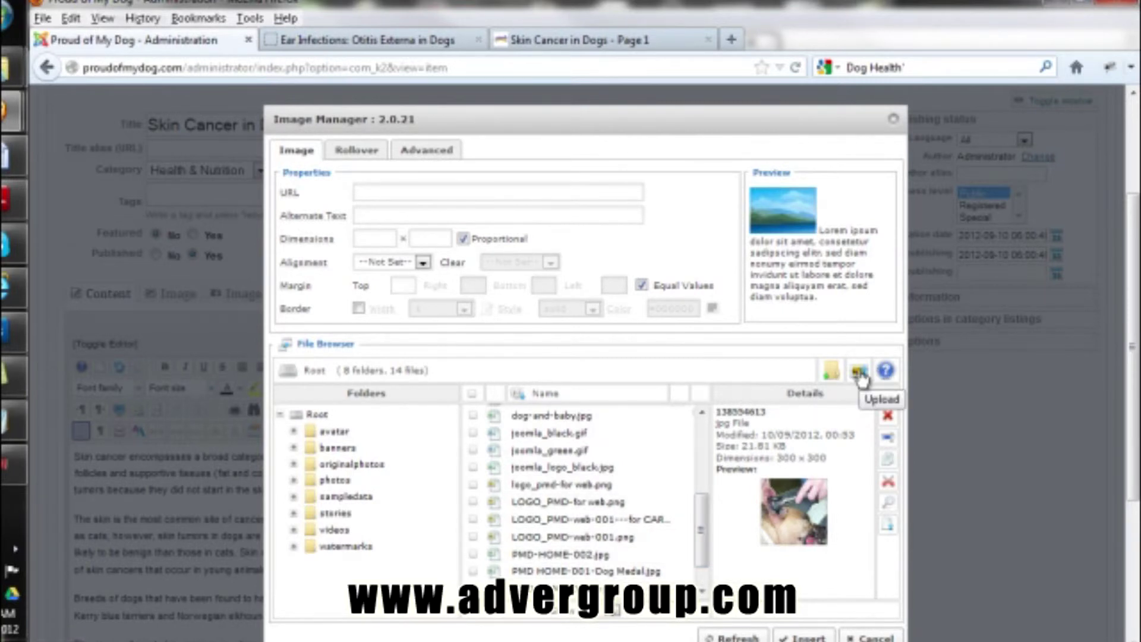
- Upload 13544876.jpg from the Desktop to the root images folder
click(859, 373)
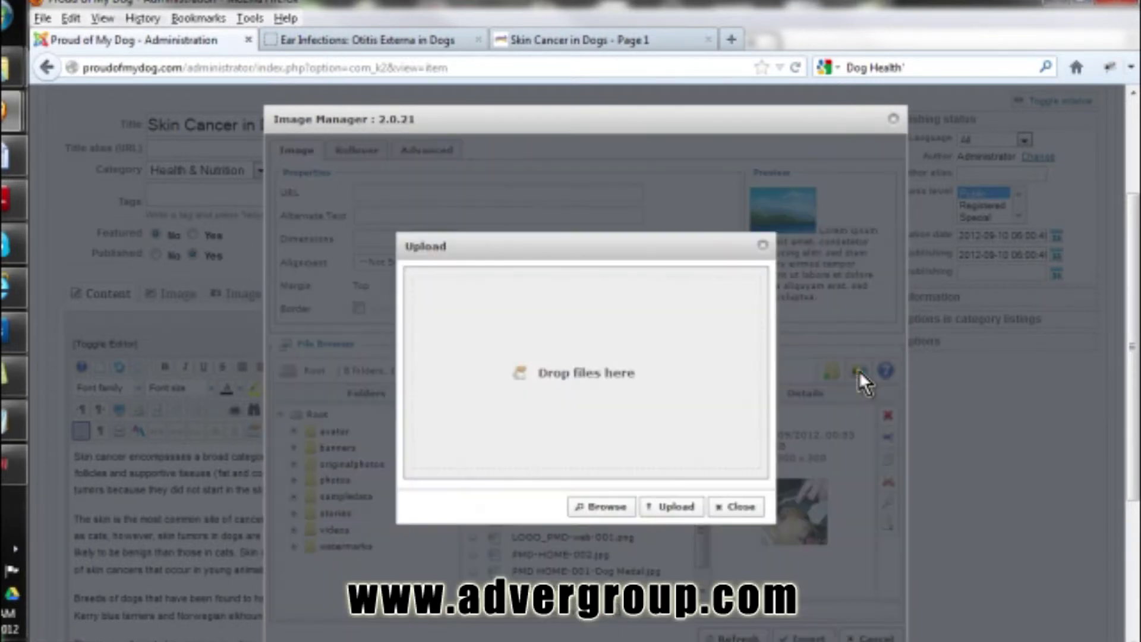
click(594, 507)
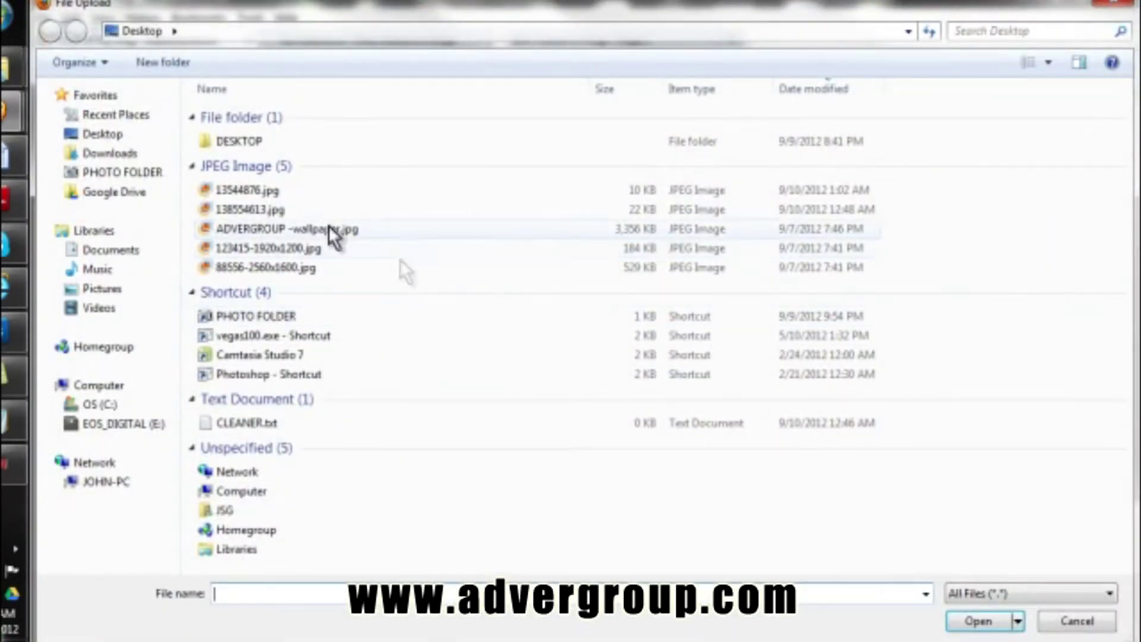
click(263, 195)
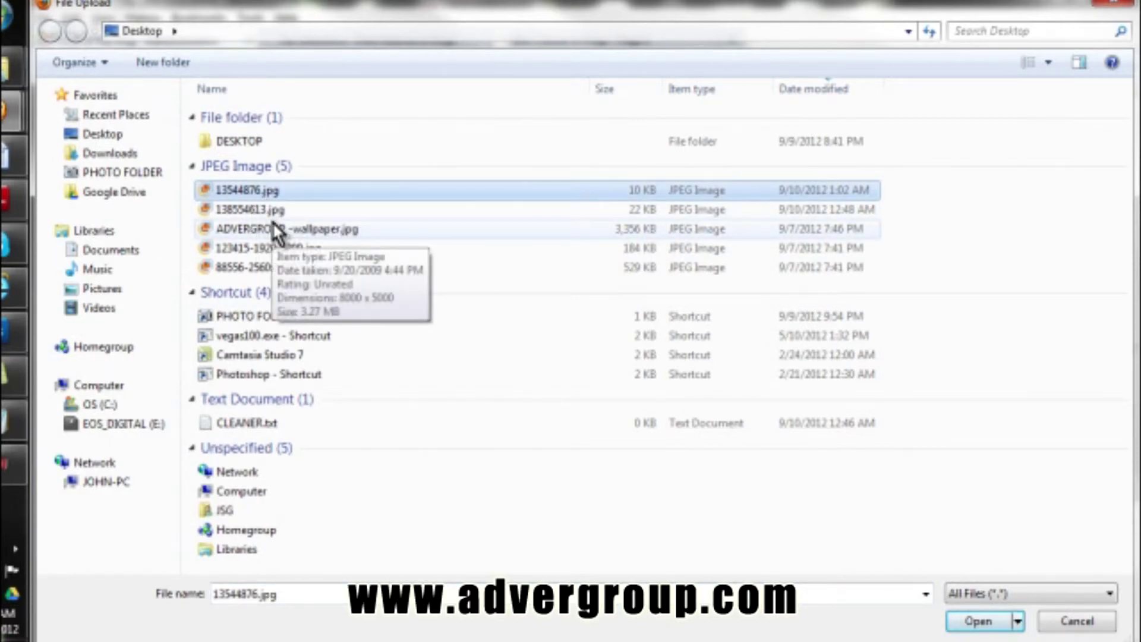
double_click(241, 187)
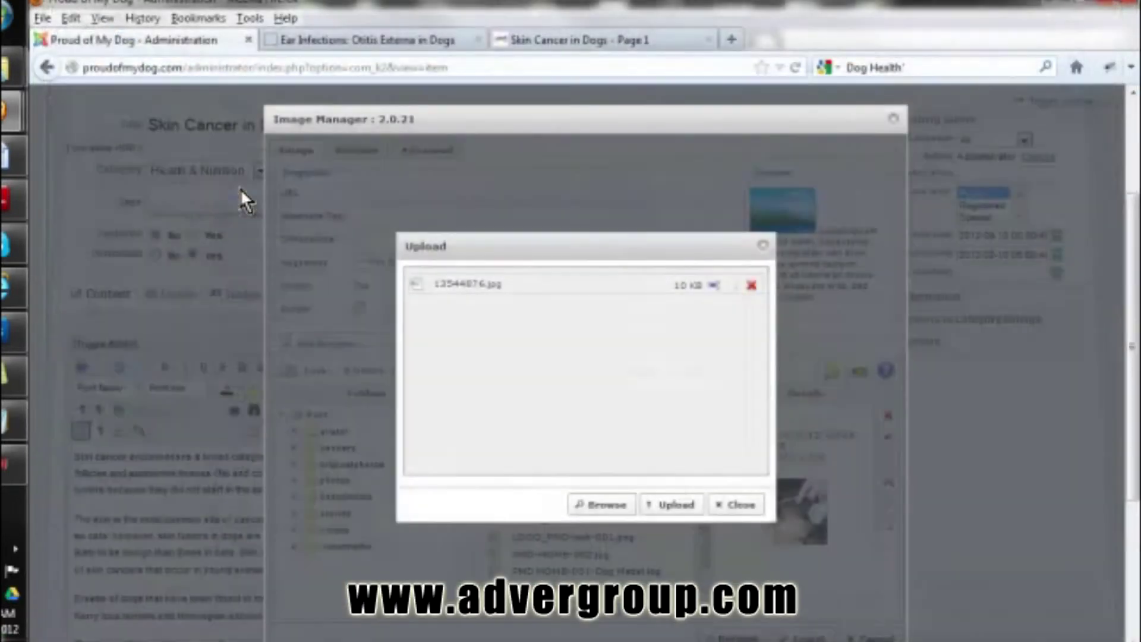
click(693, 510)
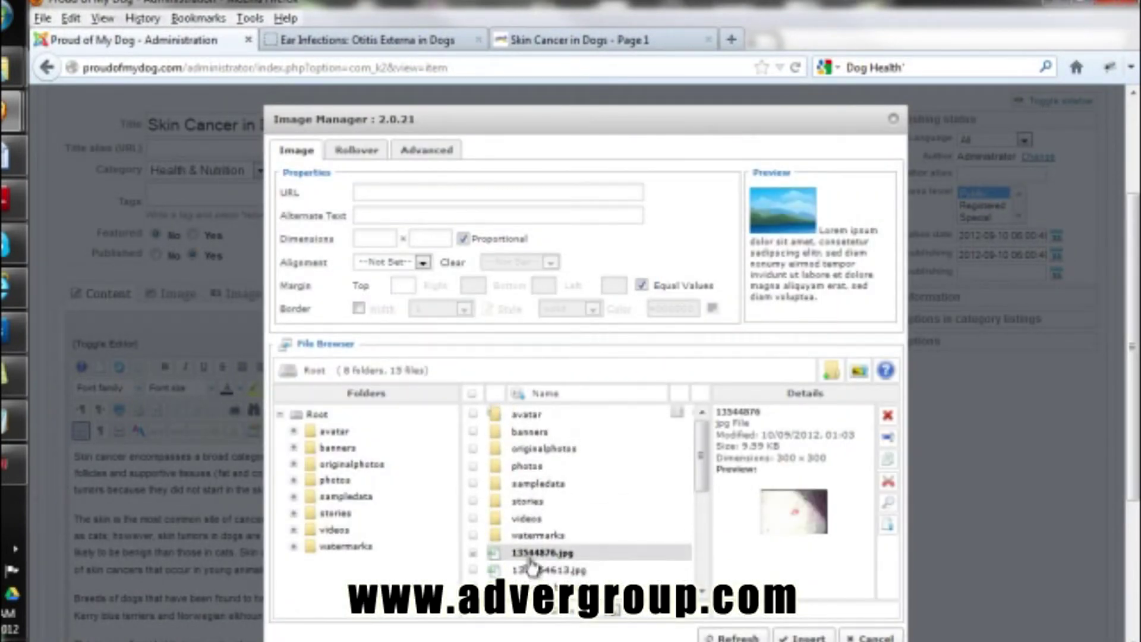
- Choose the uploaded 13544876.jpg and set its dimensions to 150 × 150 with equal margins of 3
click(531, 555)
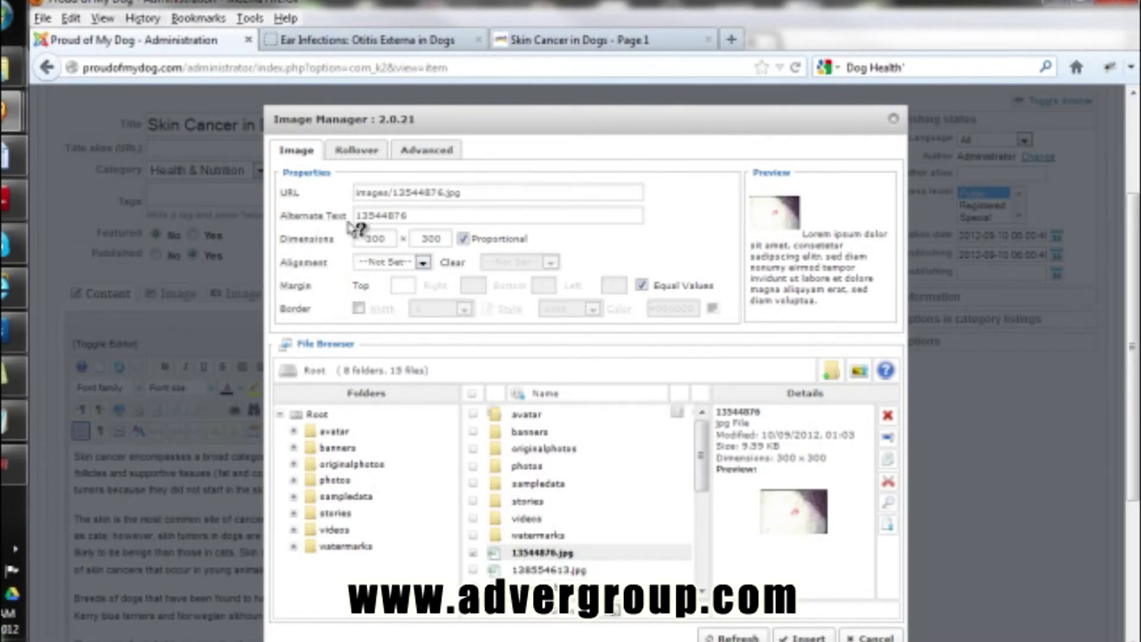
drag(362, 238, 413, 239)
text(150)
click(432, 238)
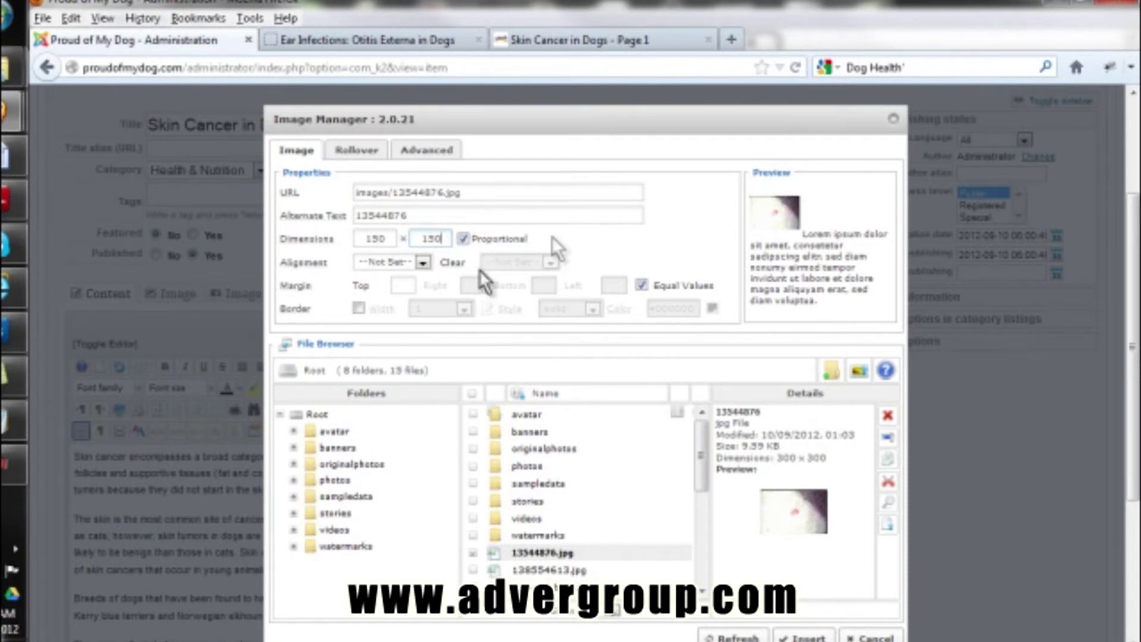
click(405, 286)
text(2)
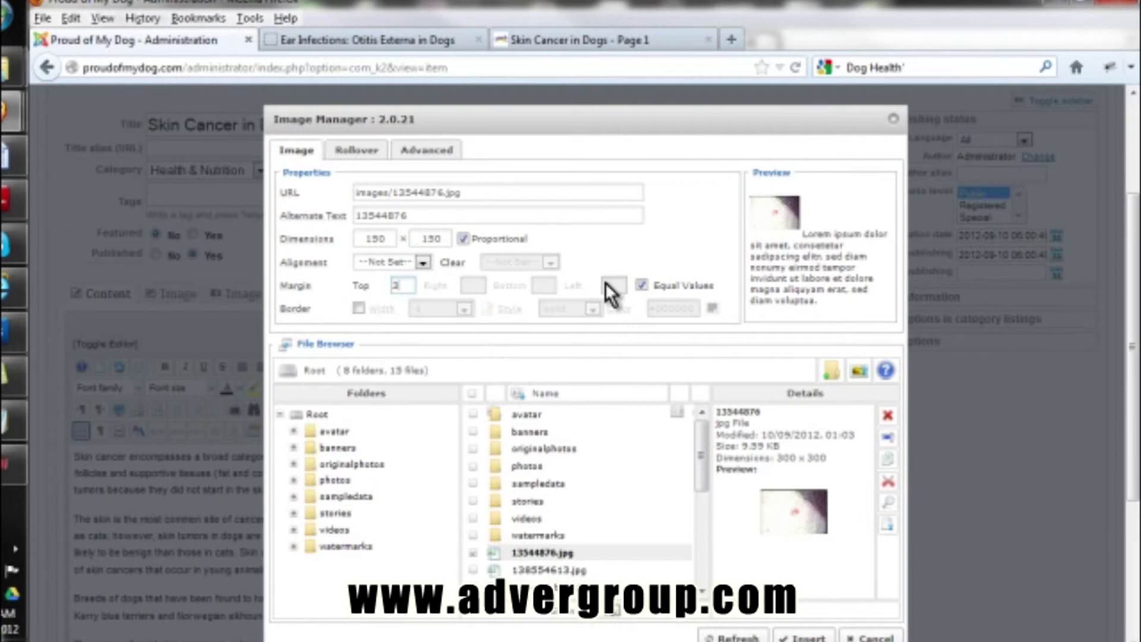
- Set the image's alignment to Right and insert it into the article
click(423, 262)
click(401, 308)
scroll(670, 501, down, 1)
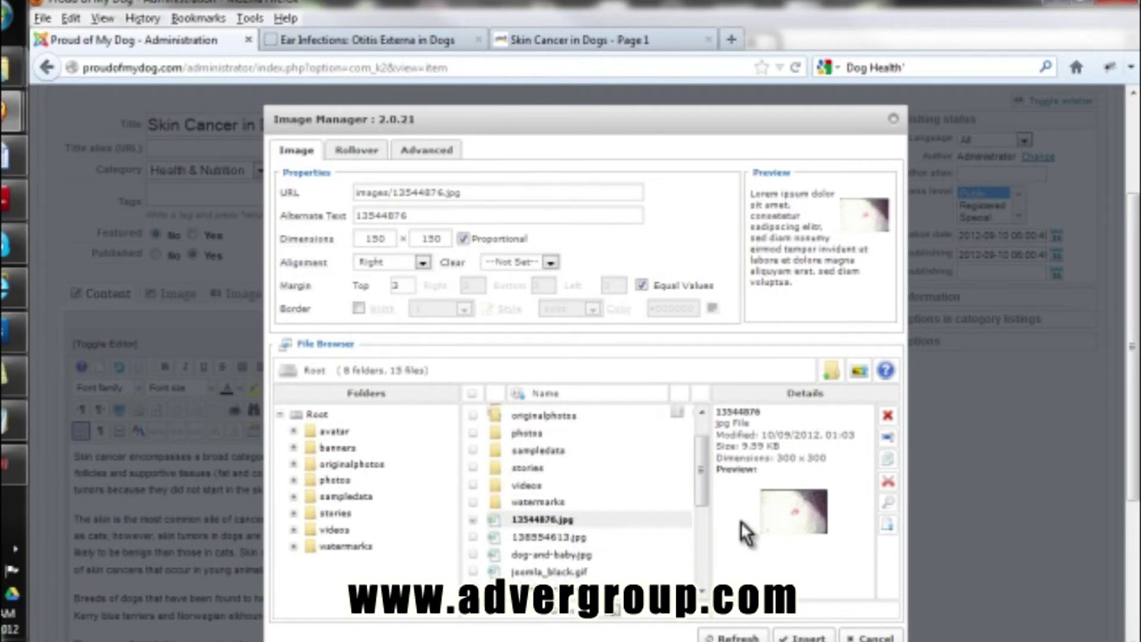
scroll(711, 466, down, 3)
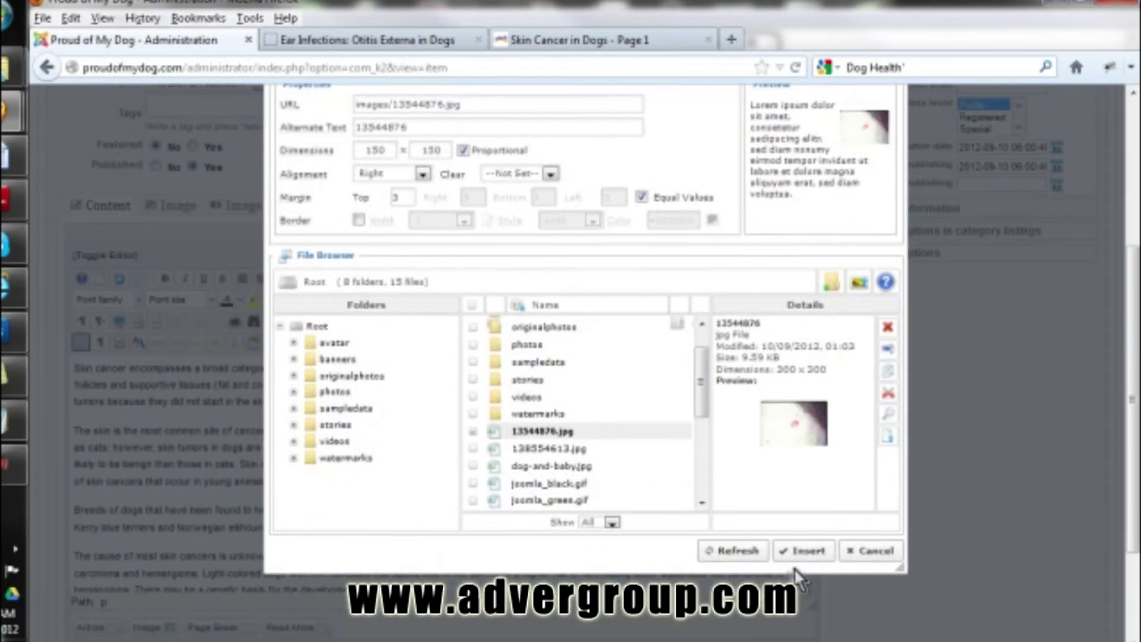
click(807, 545)
click(739, 406)
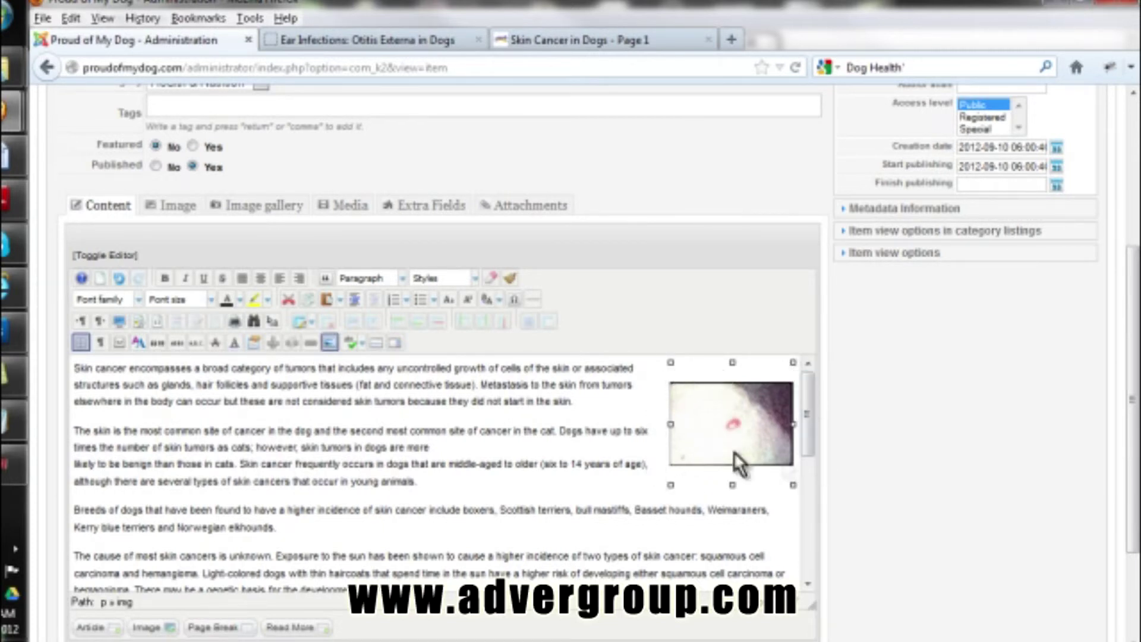
- Insert a Read More break before the "Breeds of dogs" paragraph, then save and close the item
click(458, 485)
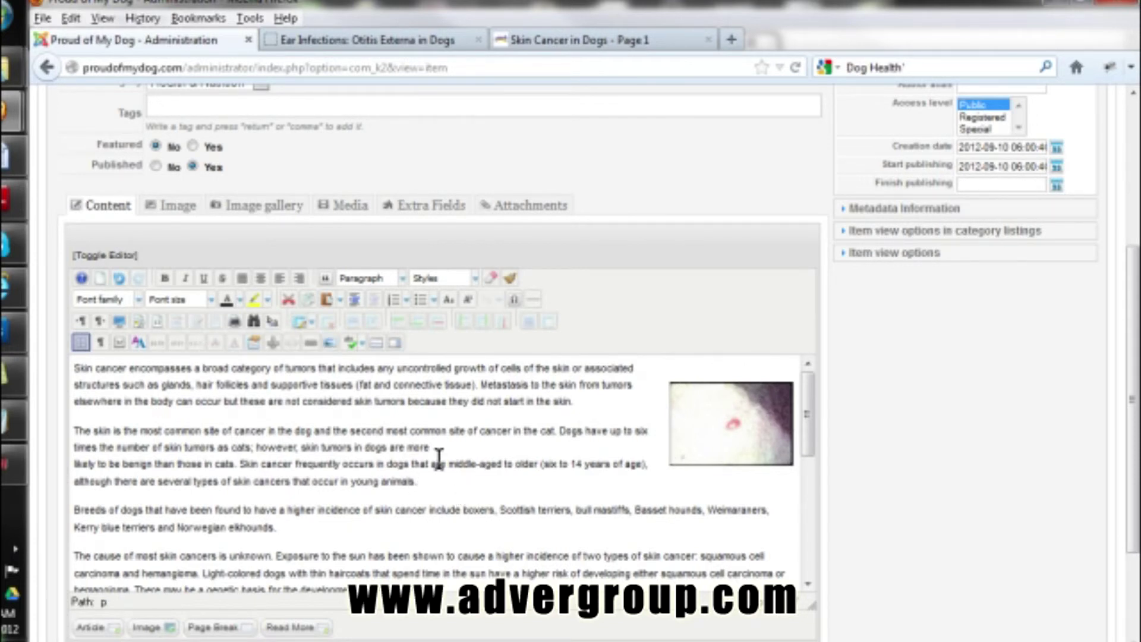
click(375, 343)
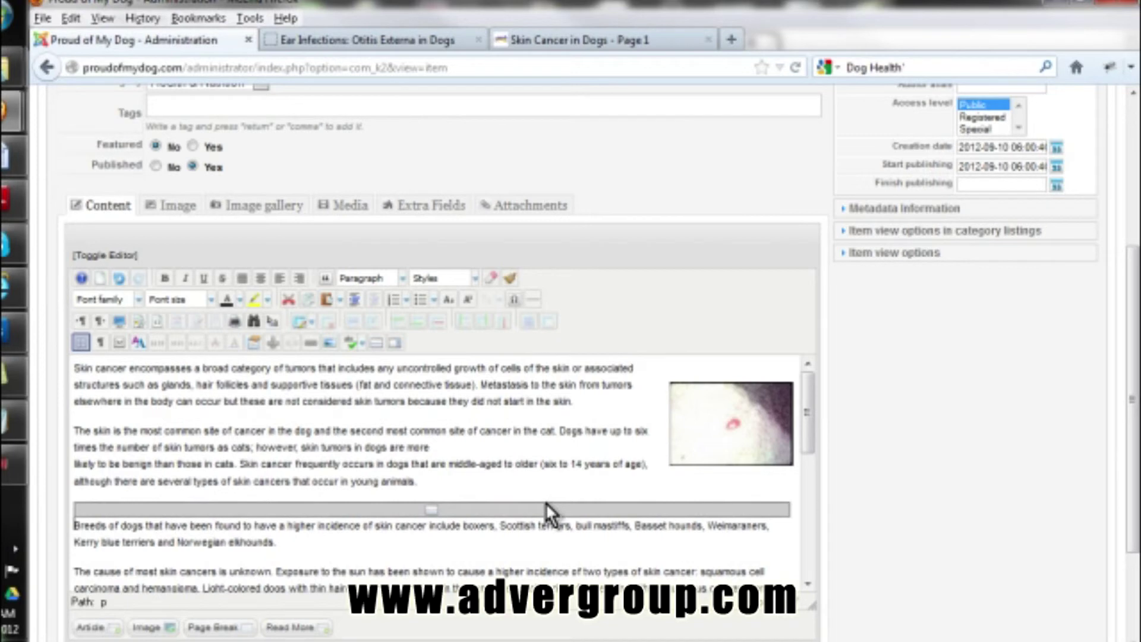
scroll(546, 502, up, 3)
scroll(527, 506, down, 1)
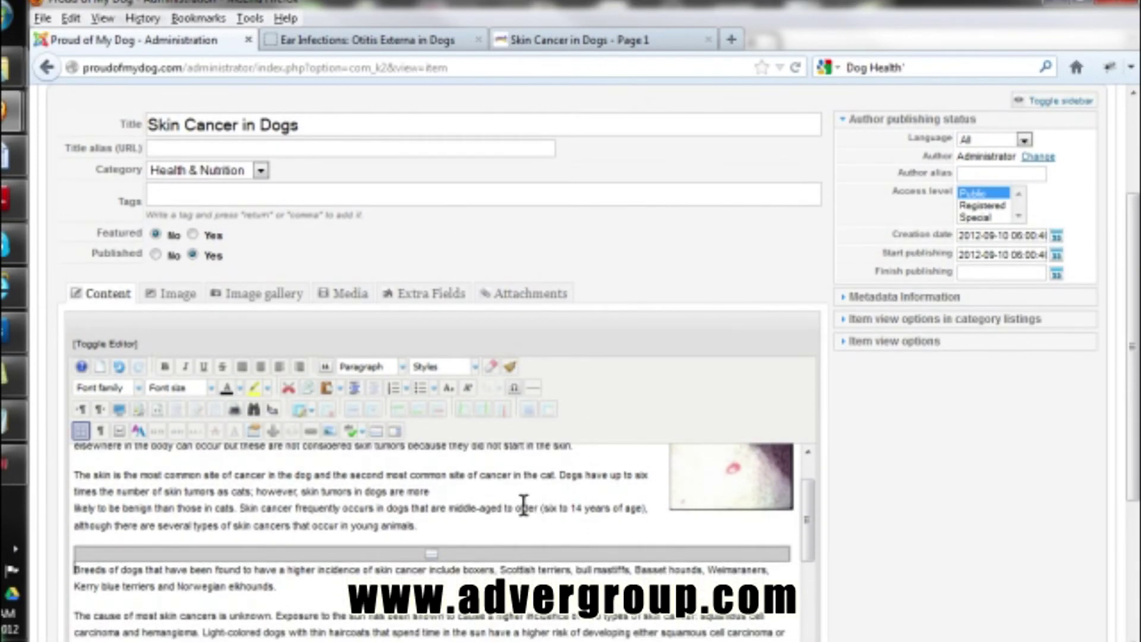
scroll(523, 505, up, 1)
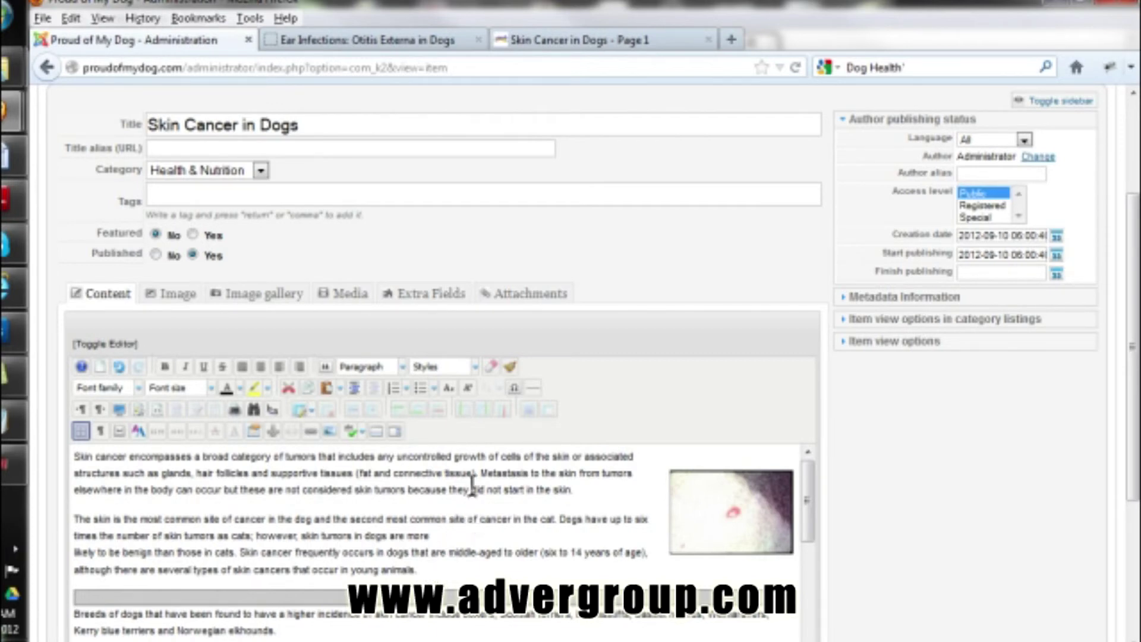
scroll(458, 538, down, 5)
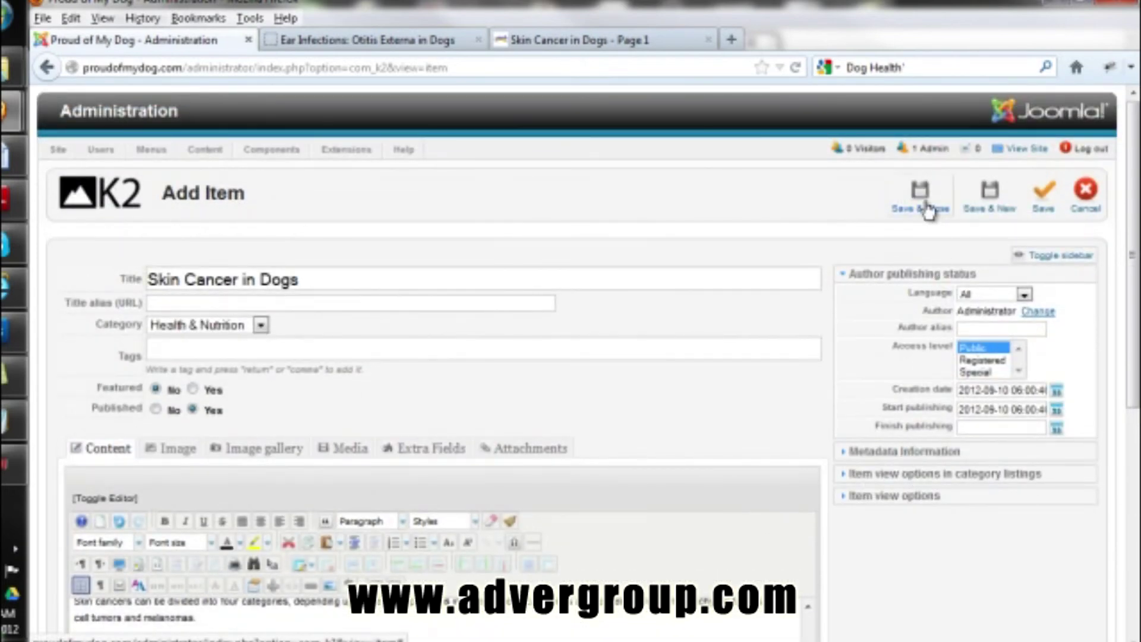
click(928, 209)
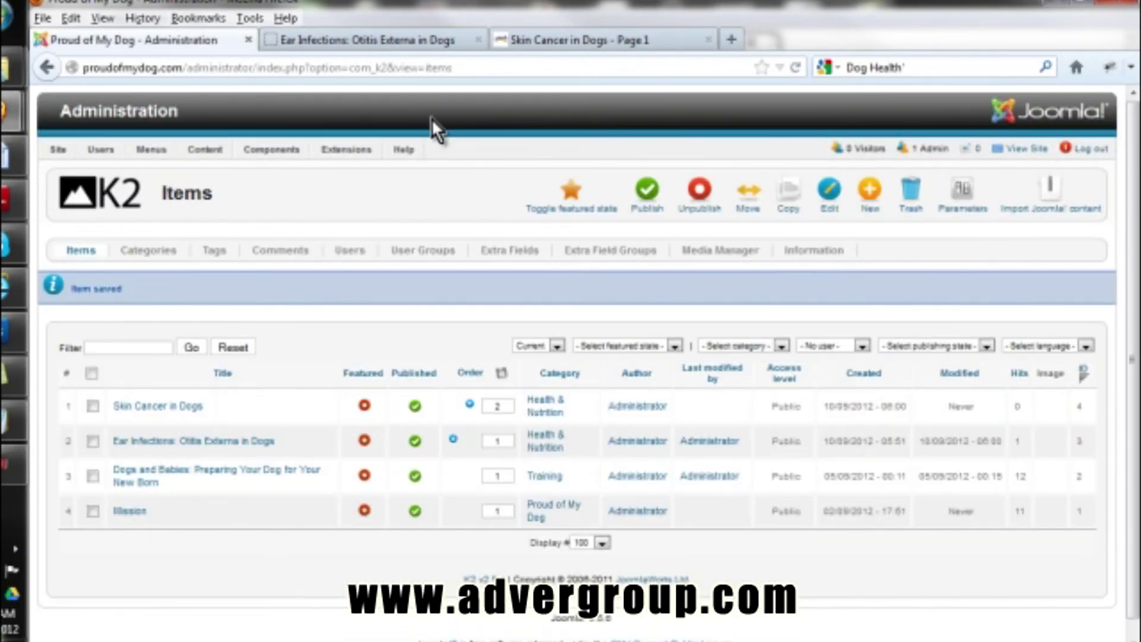
- Switch to the public Proud of My Dog site, open the News Room and look through its article listing
click(380, 40)
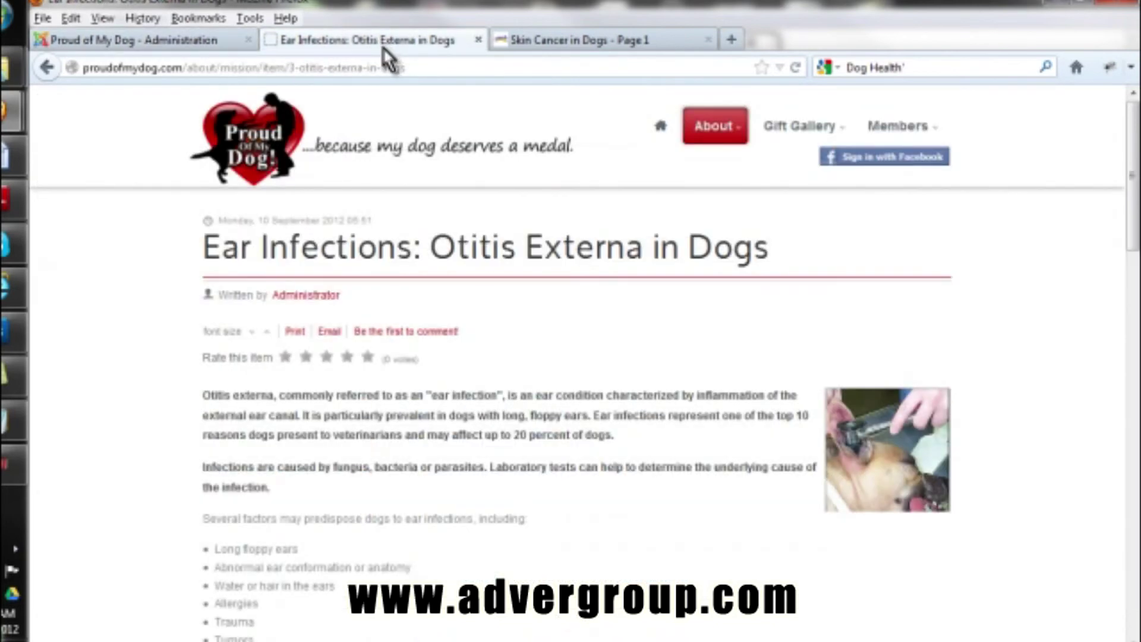
mouse_move(706, 132)
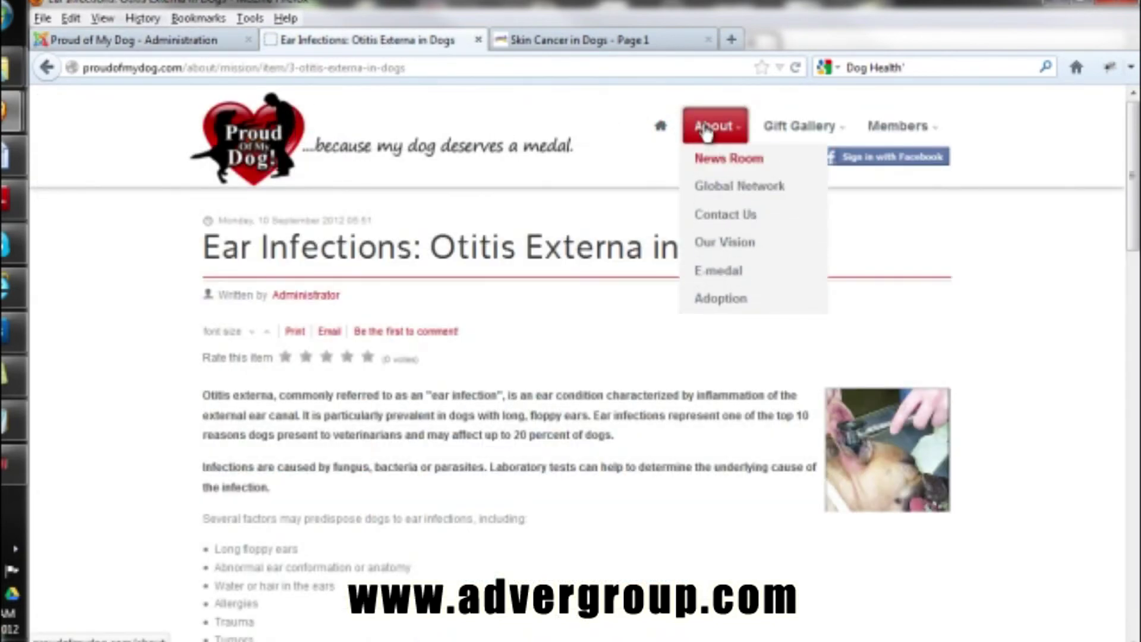
click(715, 169)
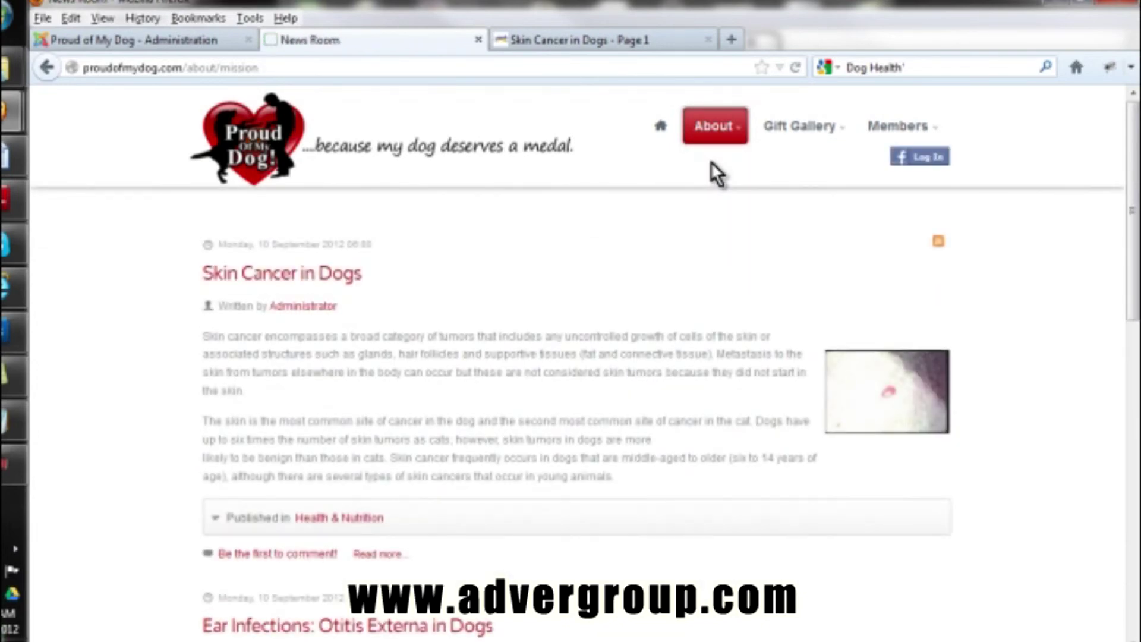
scroll(433, 296, down, 1)
scroll(433, 296, down, 5)
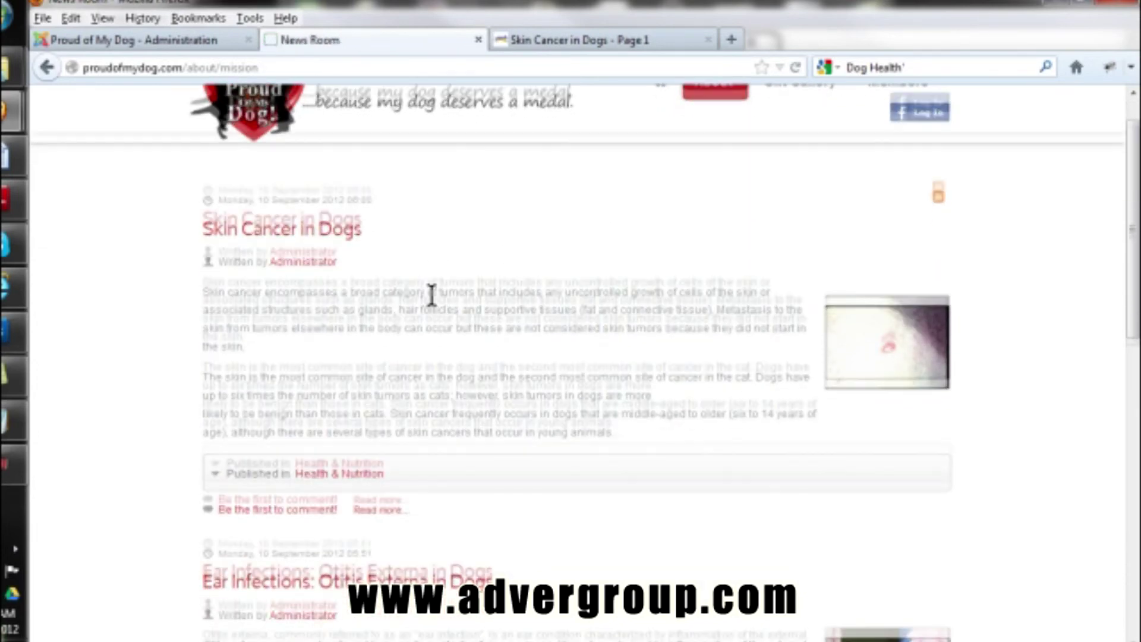
scroll(432, 295, down, 7)
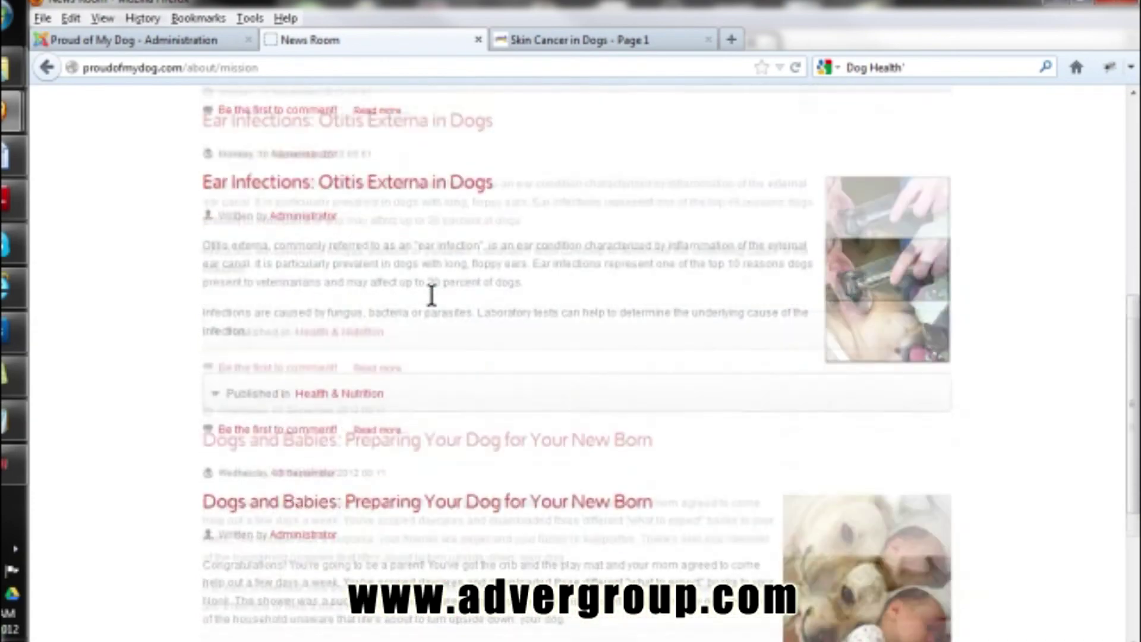
scroll(432, 309, up, 12)
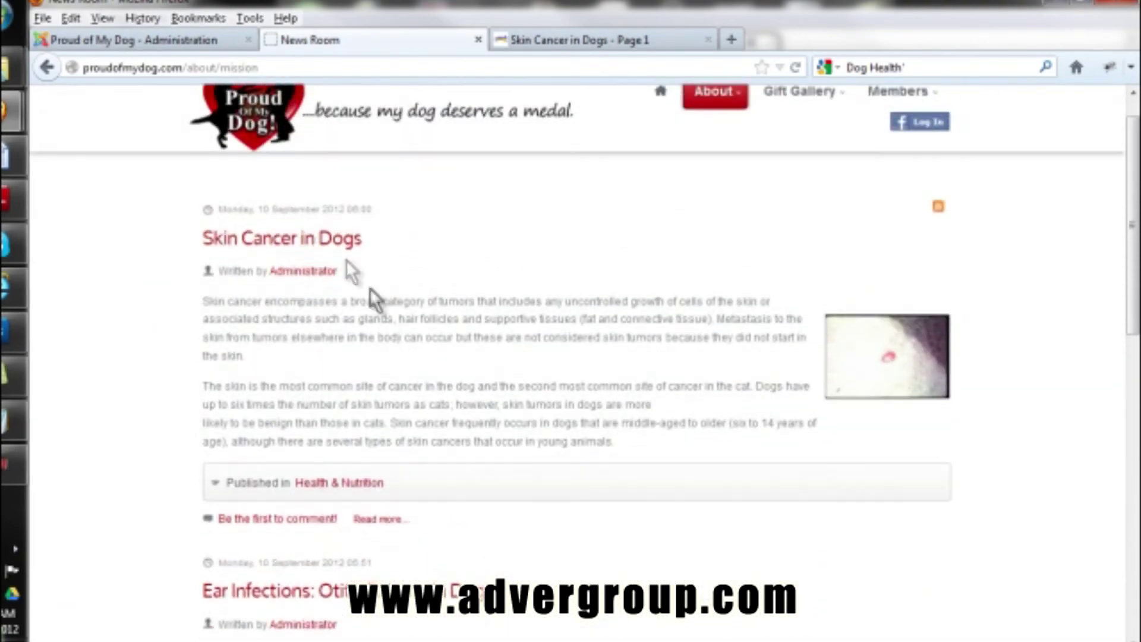
- Open the full "Skin Cancer in Dogs" article from the News Room and review its text, image and comment form
click(314, 251)
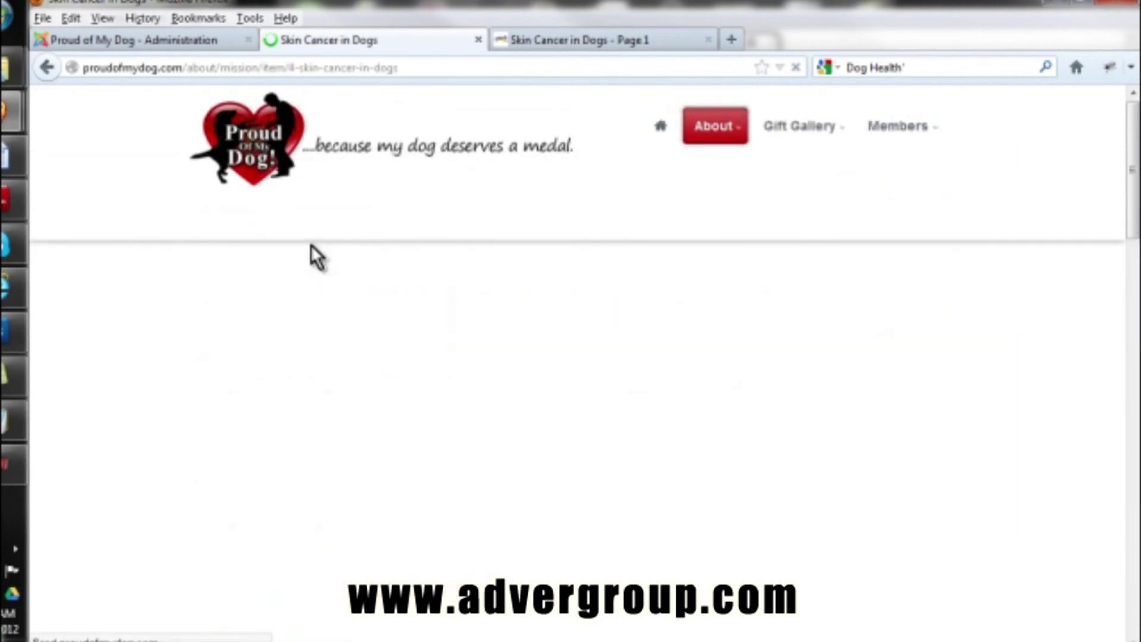
scroll(596, 376, down, 15)
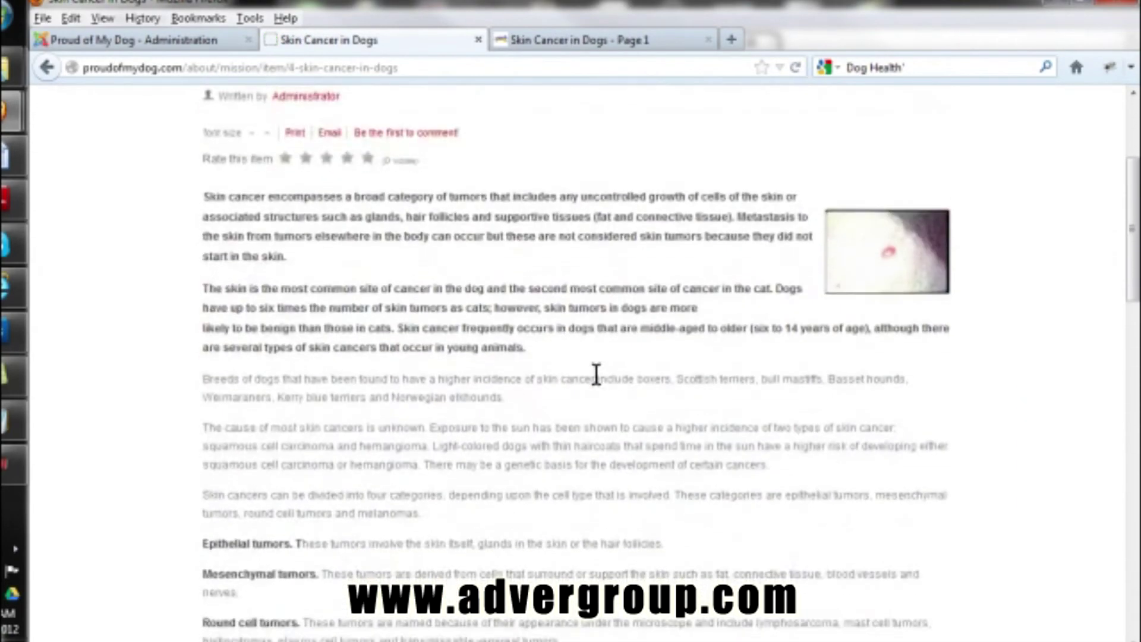
scroll(594, 376, down, 5)
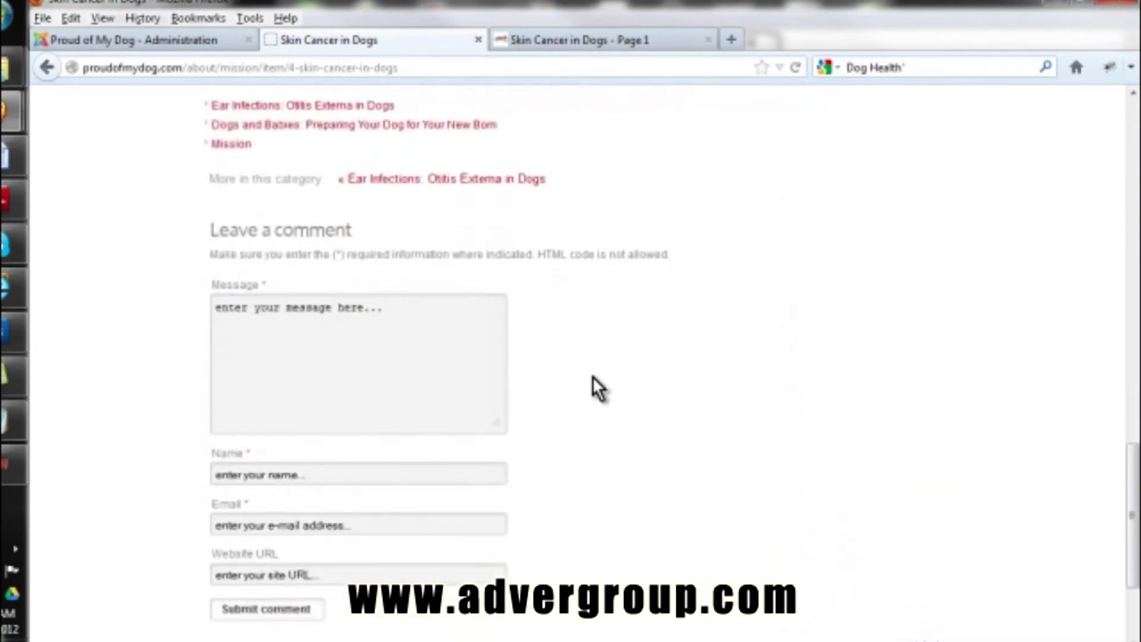